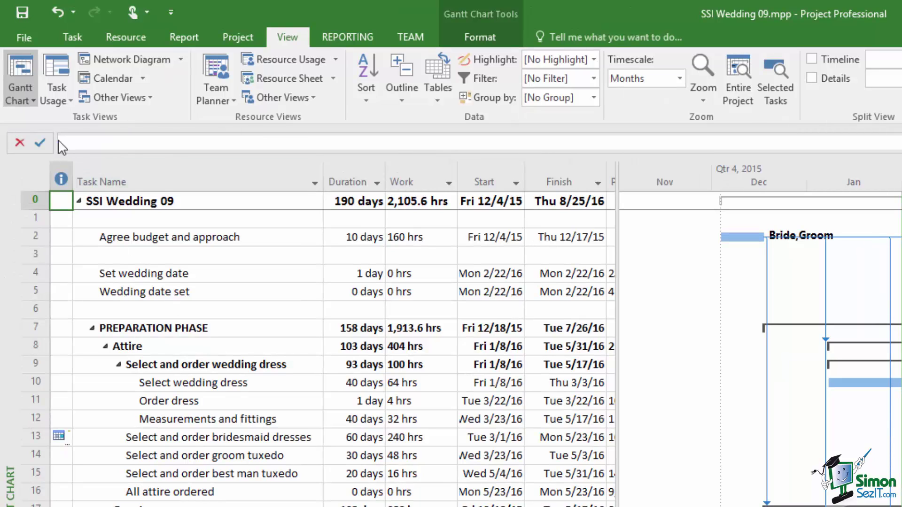
Step: Open the Gantt views list, then close it without picking a view, leaving the wedding Gantt Chart showing
left_click(12, 96)
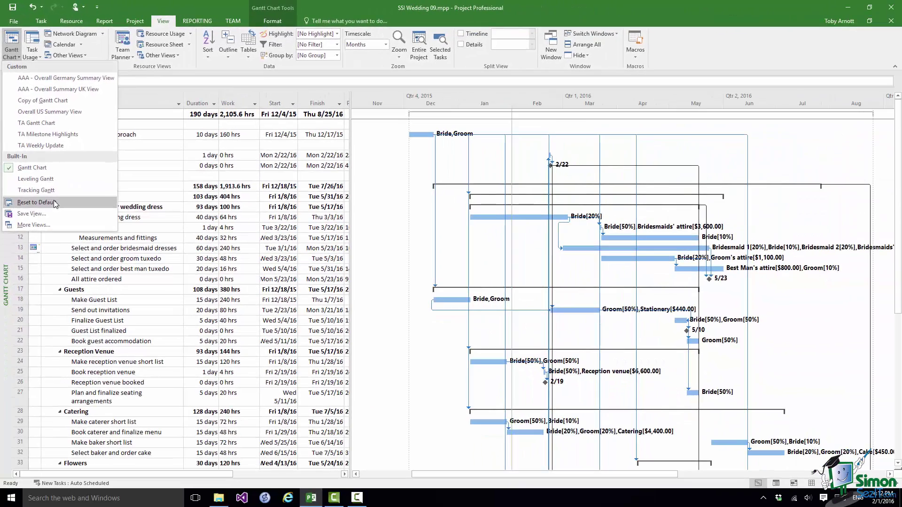
left_click(678, 14)
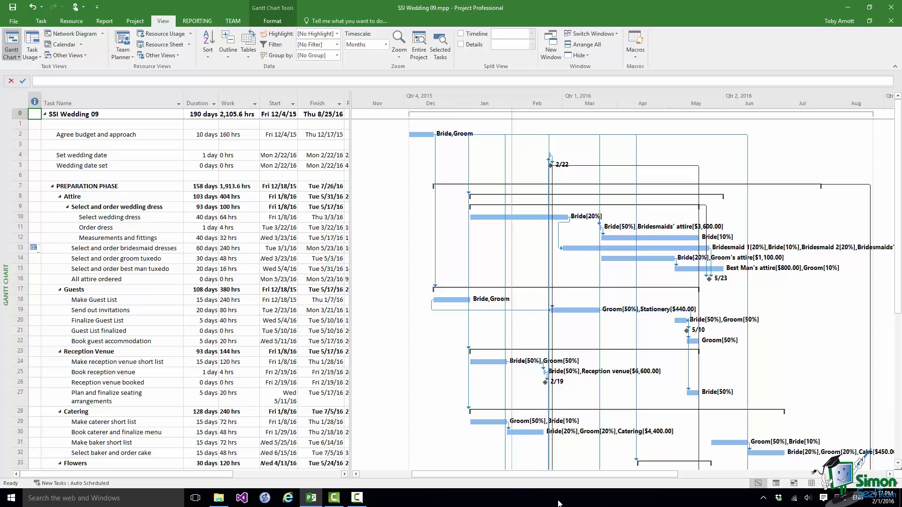
Step: Add Gantt Chart Wizard from Commands Not in the Ribbon to the Quick Access Toolbar
left_click(97, 9)
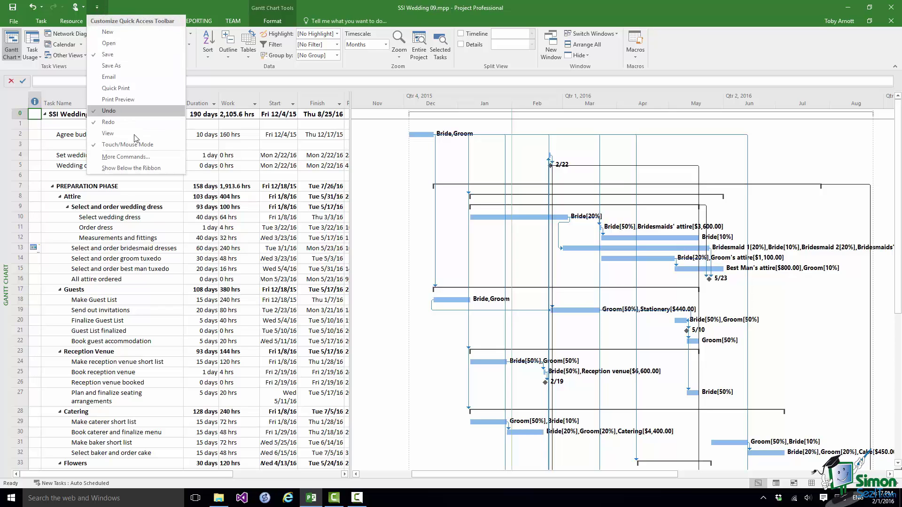
left_click(137, 156)
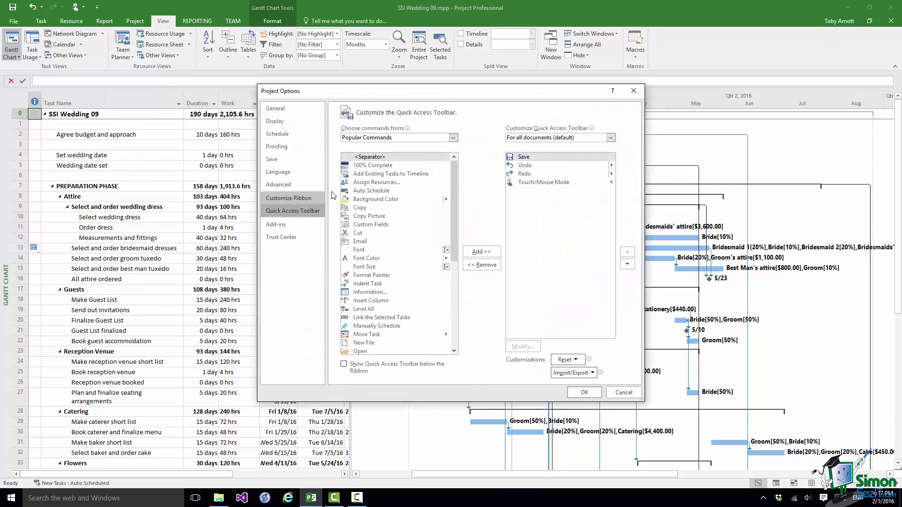
left_click(453, 137)
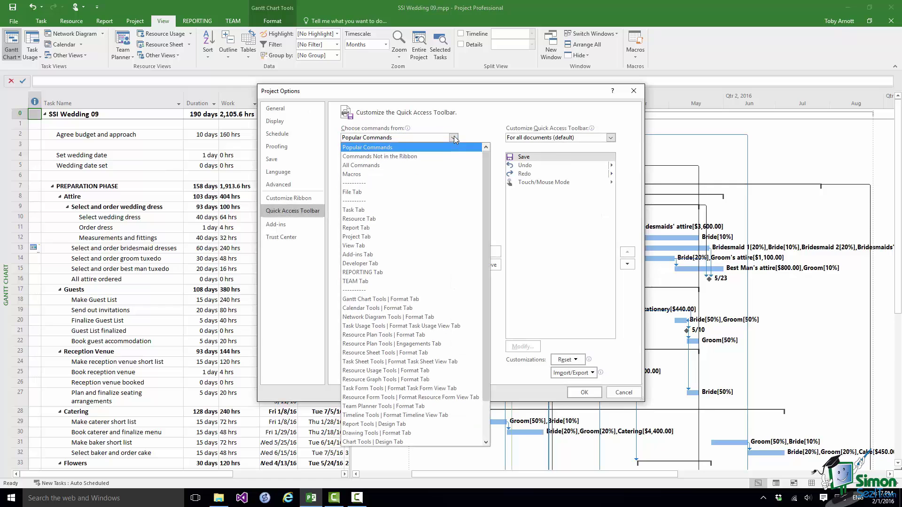
left_click(410, 156)
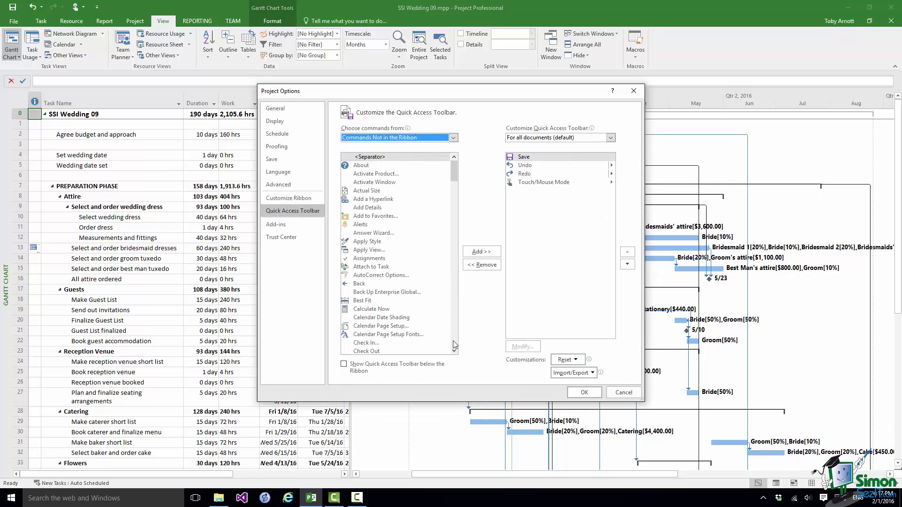
scroll(454, 346, "down", 5)
scroll(454, 346, "down", 5)
left_click(391, 311)
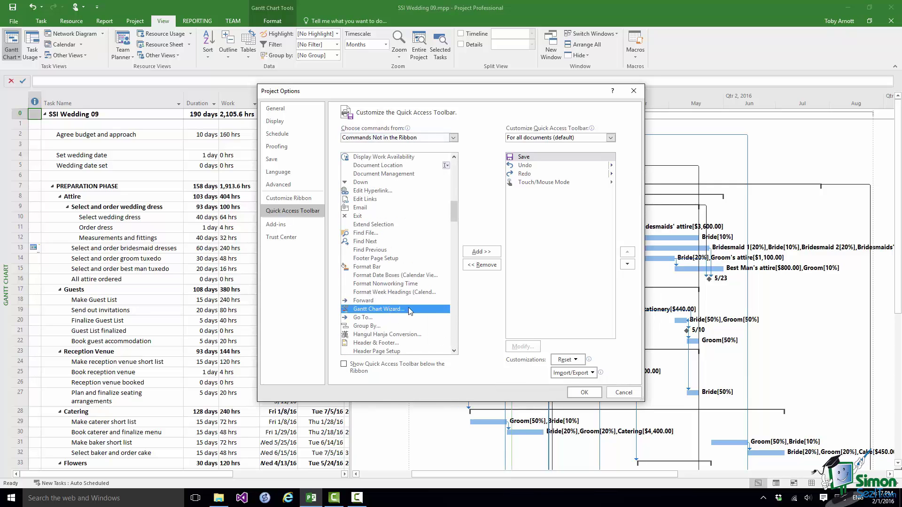
left_click(480, 254)
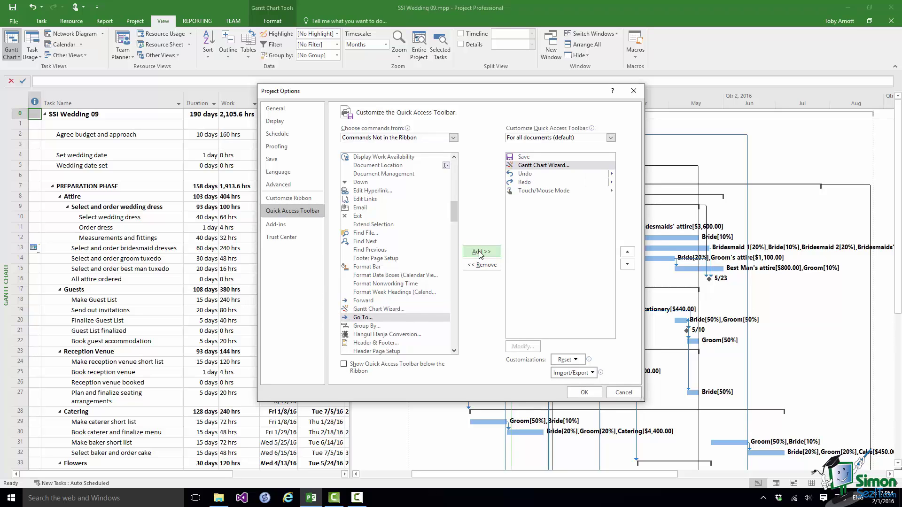
left_click(582, 393)
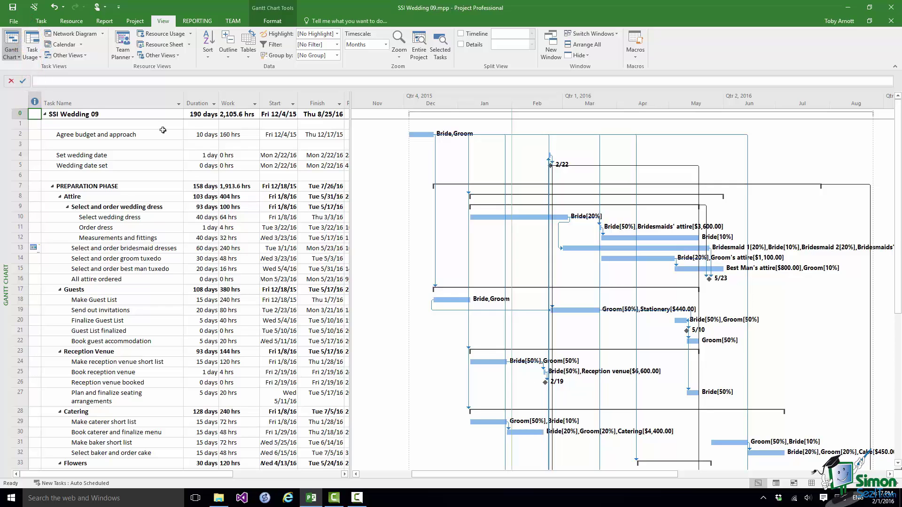
Step: Launch the Gantt Chart Wizard and advance past its intro, keeping the Standard chart type
left_click(33, 9)
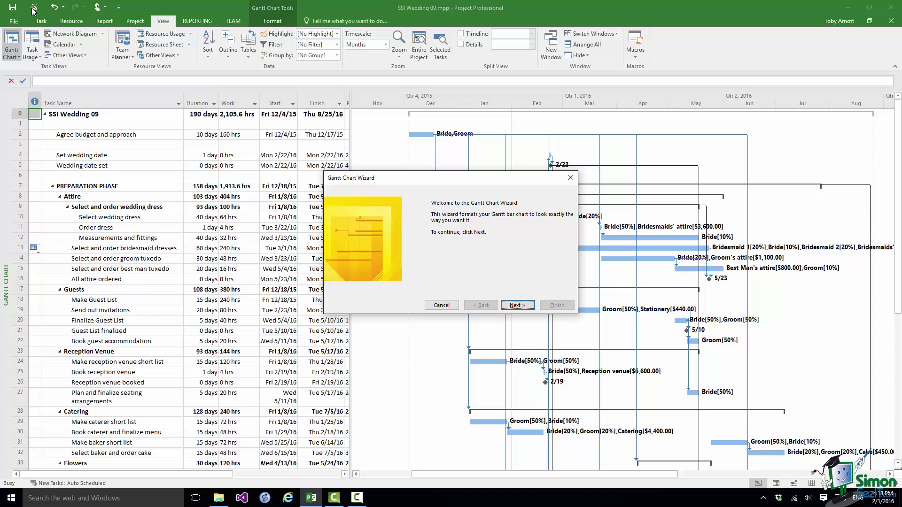
left_click(516, 306)
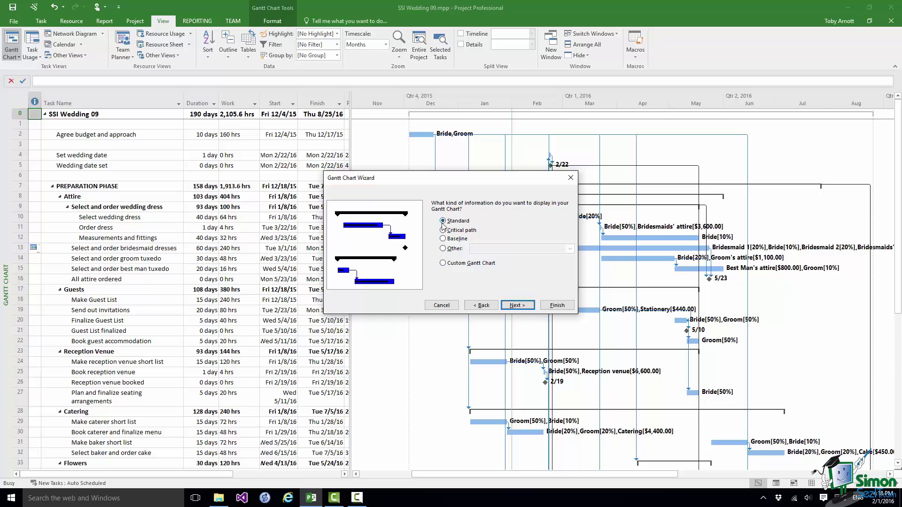
left_click(516, 306)
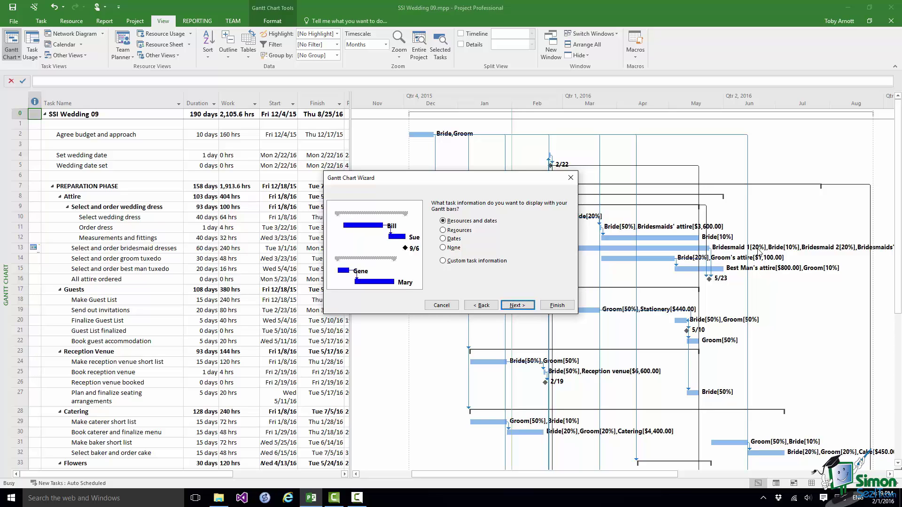
Step: Choose no task information on bars, keep link lines on, and apply the wizard's formatting
left_click(442, 248)
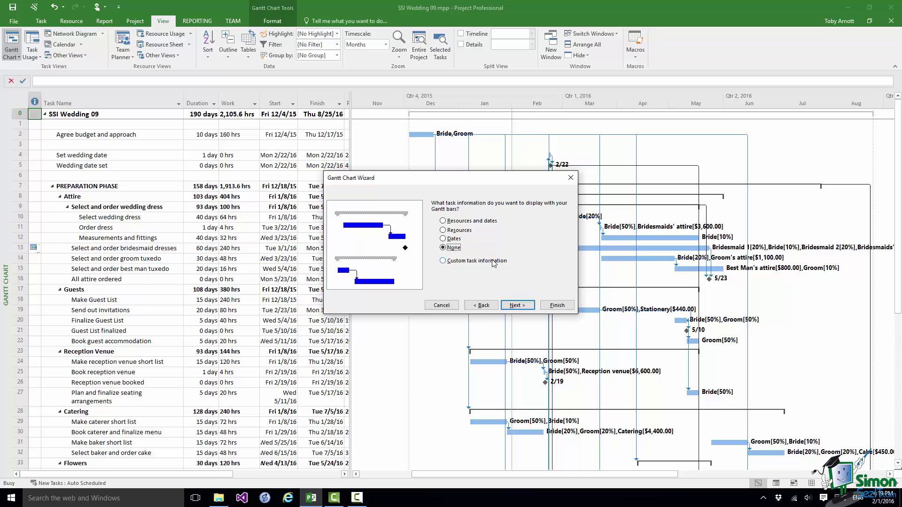
left_click(517, 307)
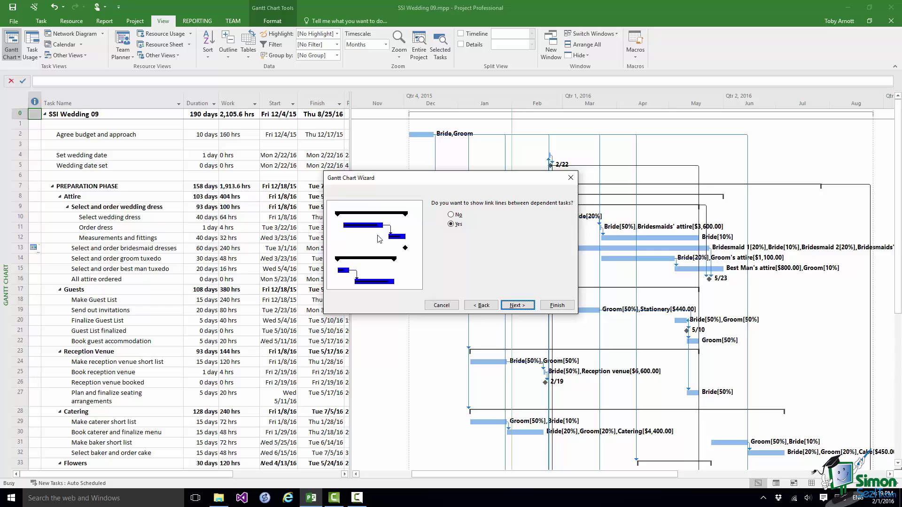
left_click(452, 215)
left_click(451, 225)
left_click(521, 306)
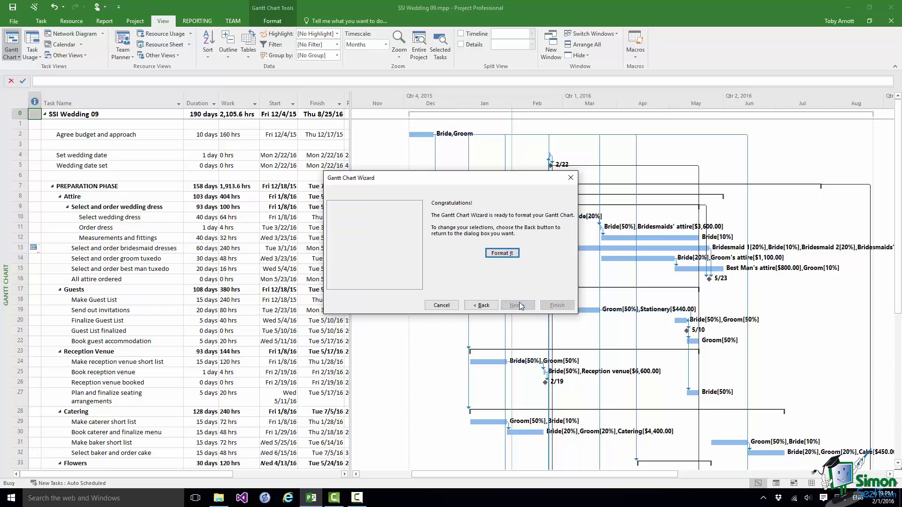
left_click(502, 253)
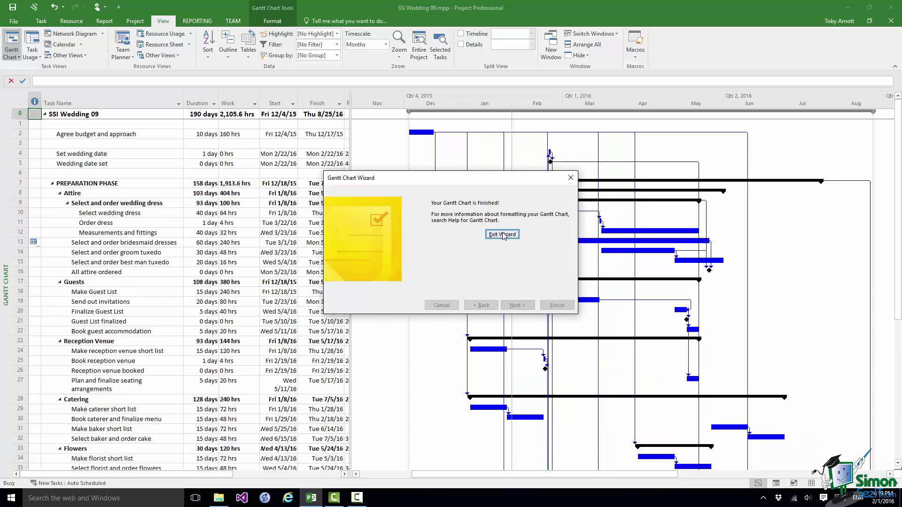
Step: Exit the finished wizard and undo its formatting to bring back the labelled light blue bars
left_click(503, 236)
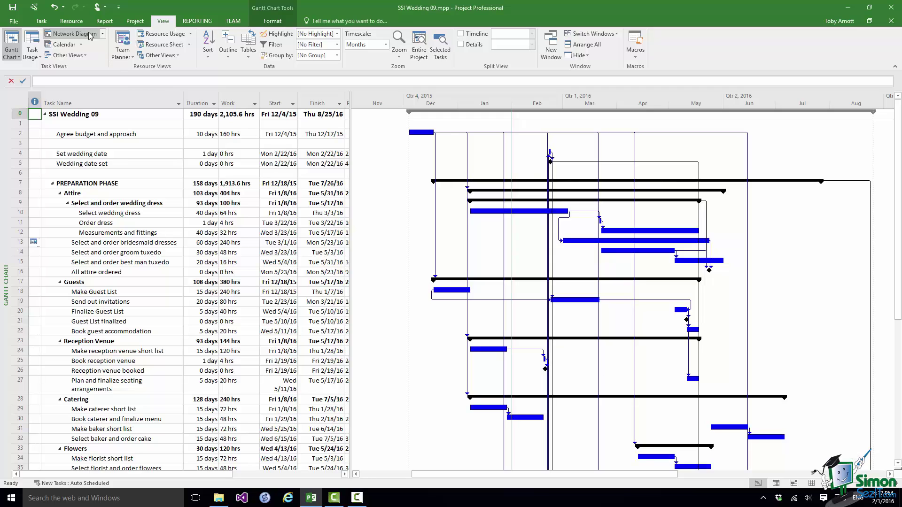
left_click(54, 7)
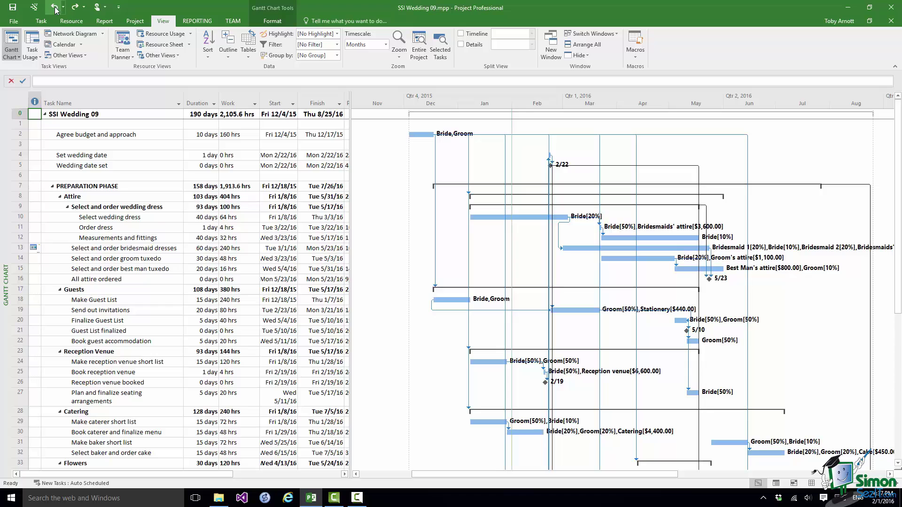
Step: Copy the Gantt Chart view as 'TA Gantt Chart' and apply it
left_click(84, 56)
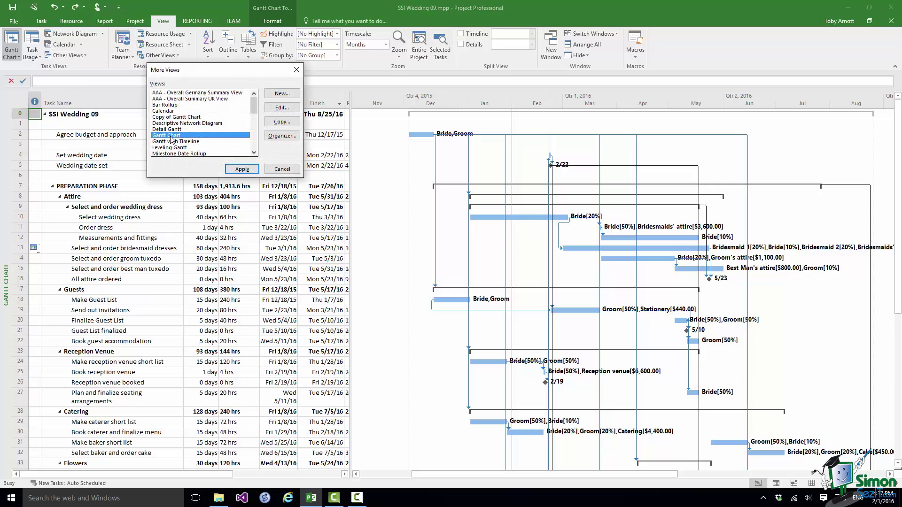
left_click(281, 122)
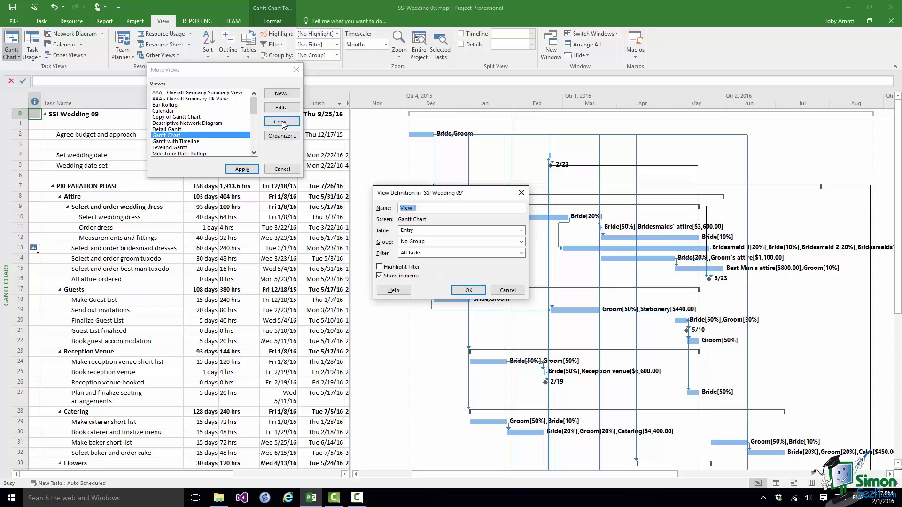
left_click(485, 449)
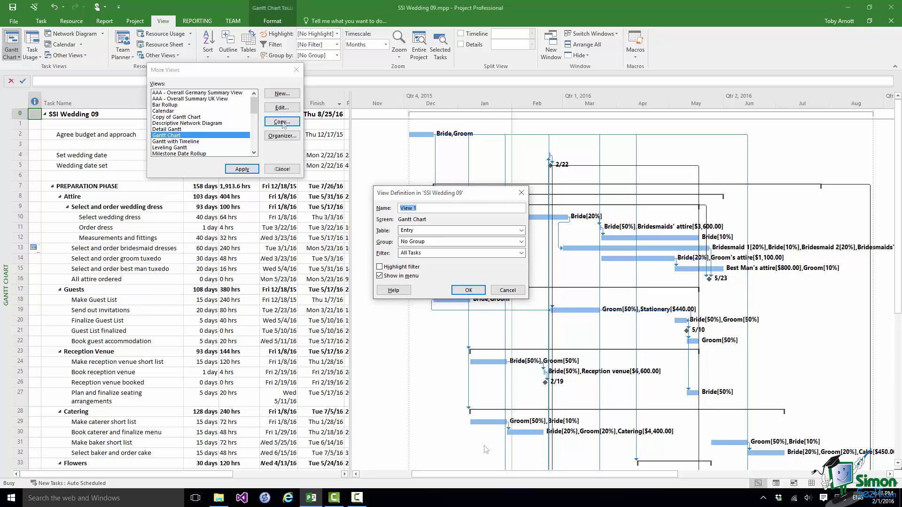
type("TA Ga")
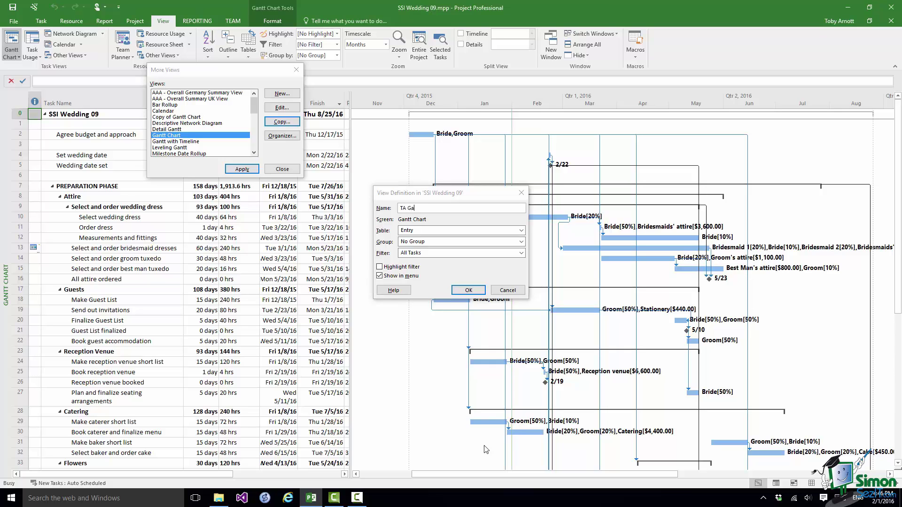
type("ntt C")
type("hart")
left_click(467, 290)
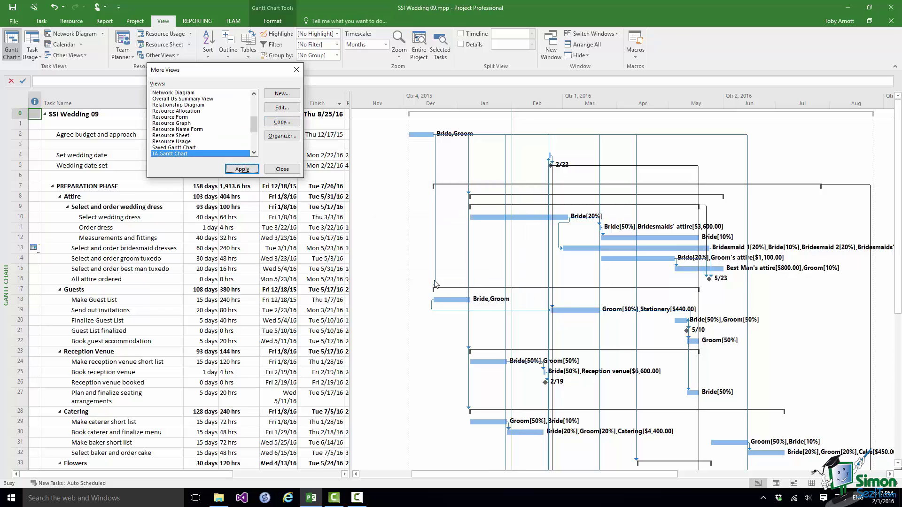
left_click(241, 170)
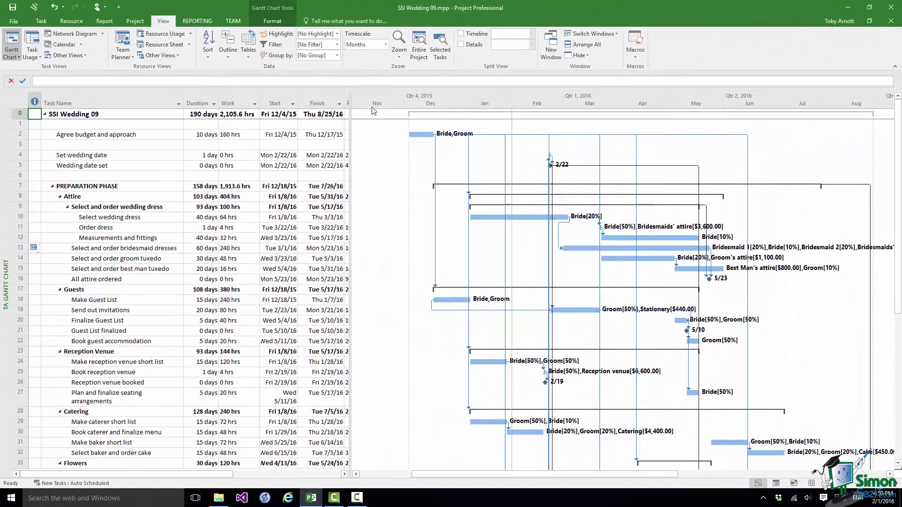
Step: Best-fit the Task Name column so every task name shows in full
left_click_drag(352, 134, 416, 134)
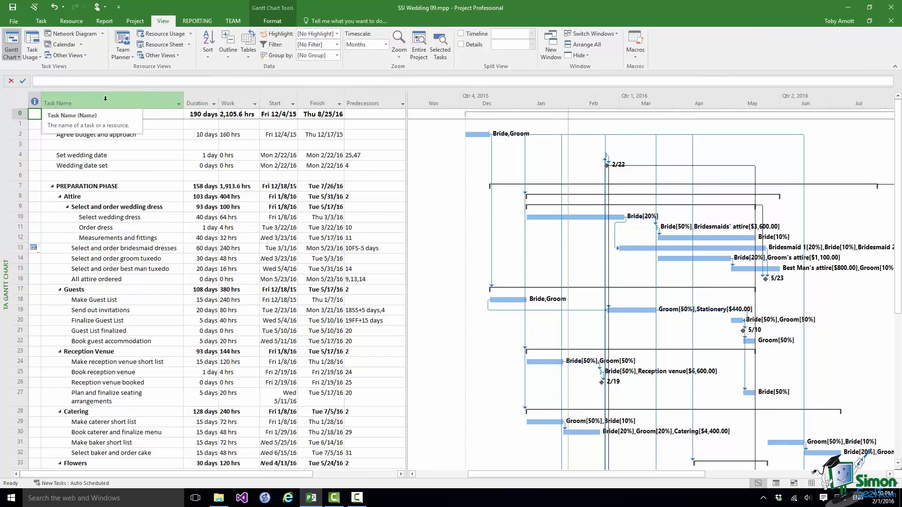
left_click_drag(105, 99, 368, 93)
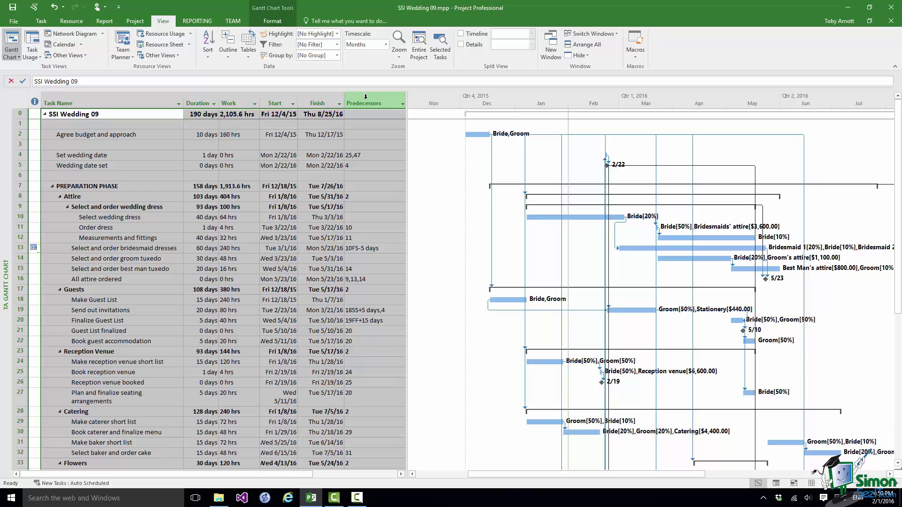
right_click(365, 97)
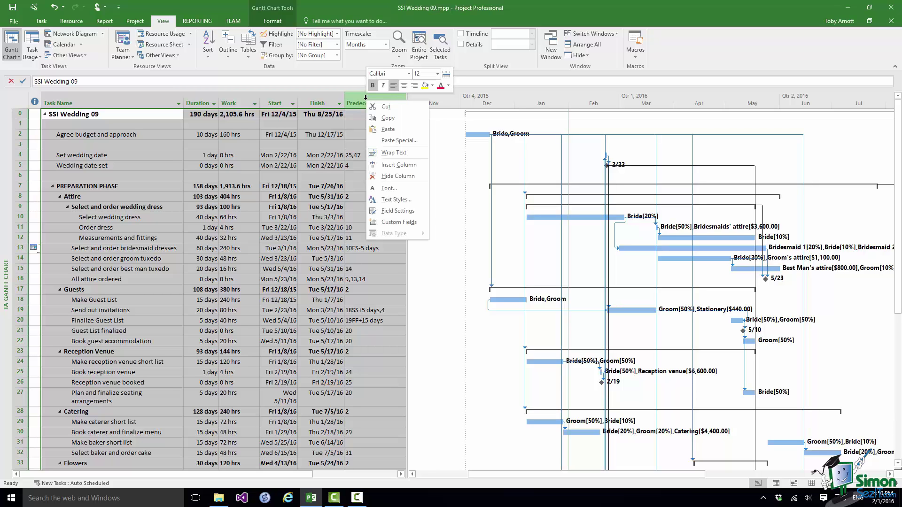
left_click(412, 212)
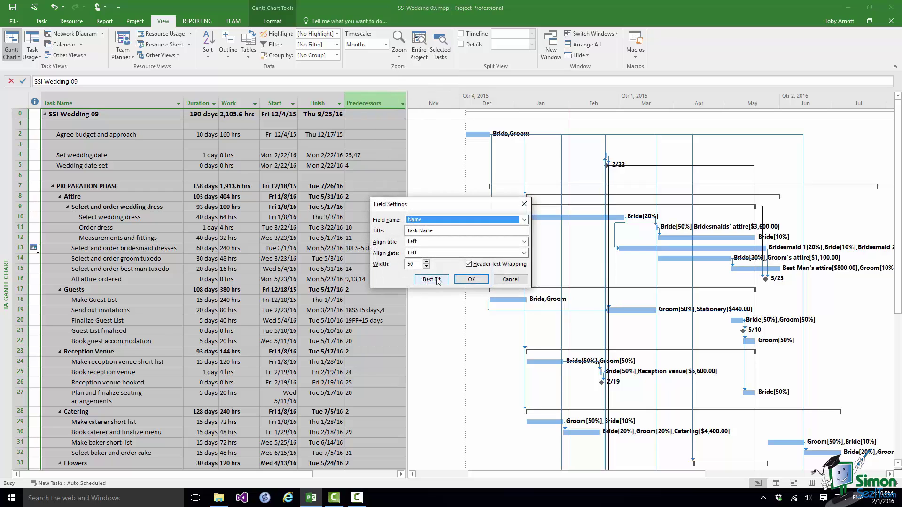
left_click(432, 279)
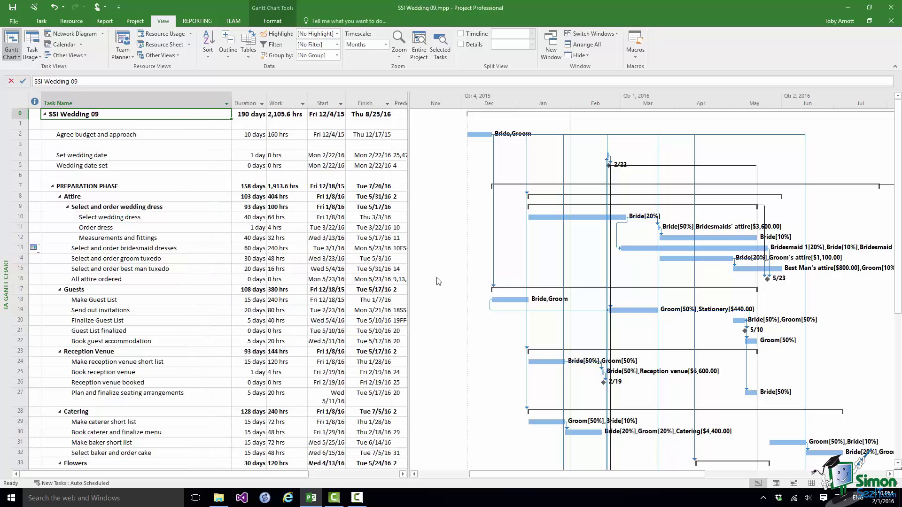
Step: Hide the Work column and resize the table pane to fit its columns
mouse_move(408, 246)
left_mouse_down()
mouse_move(425, 246)
mouse_move(393, 247)
left_mouse_up()
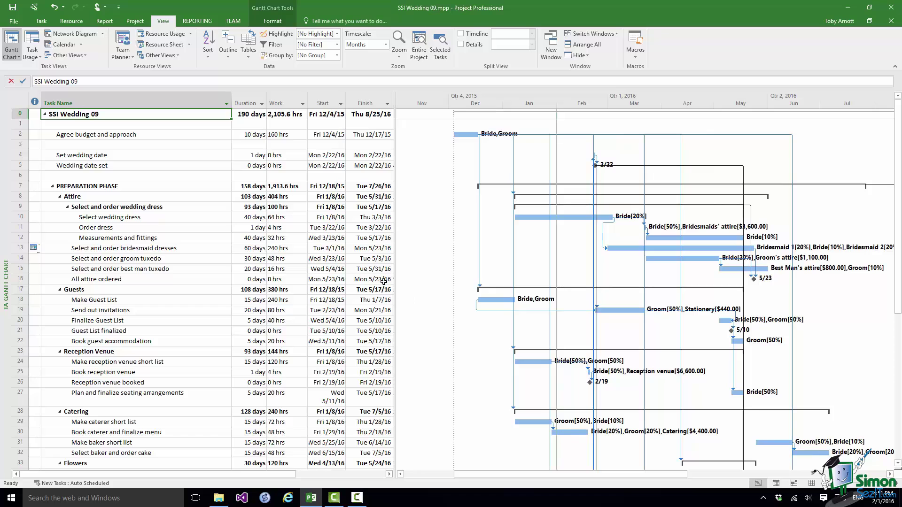
right_click(289, 104)
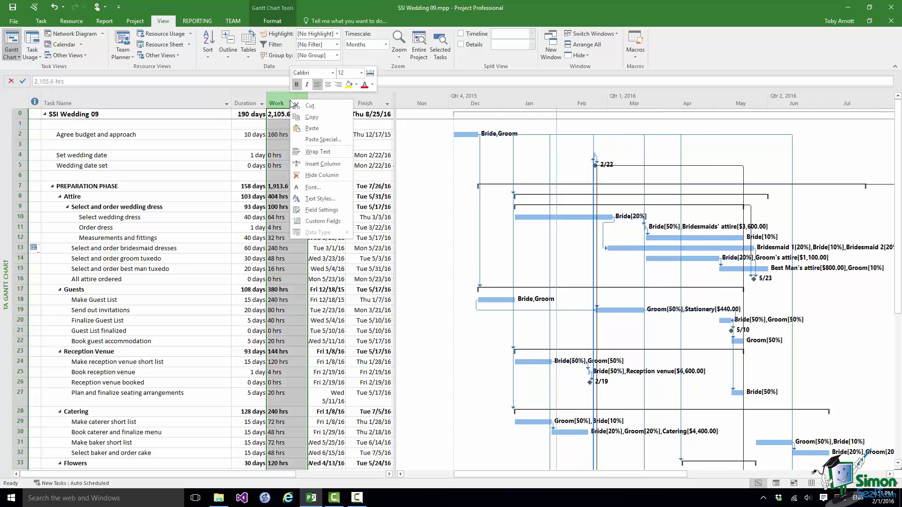
left_click(318, 175)
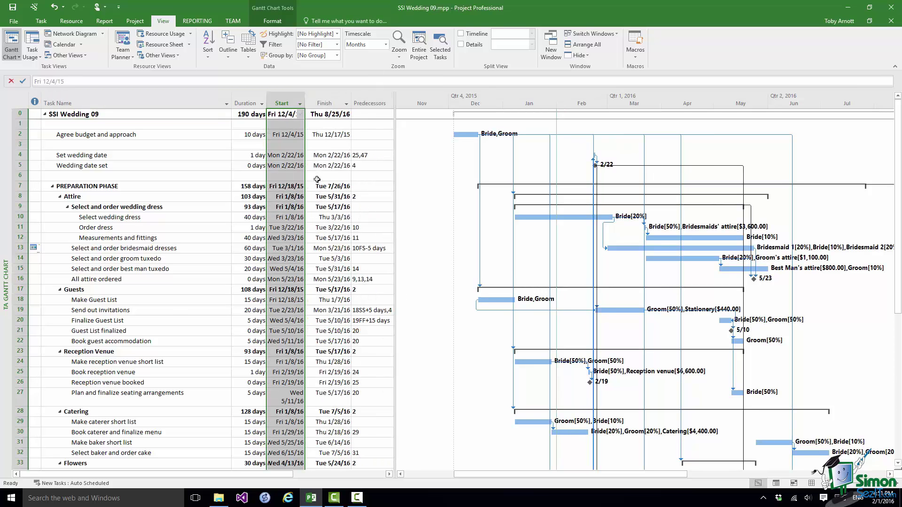
left_click_drag(395, 120, 352, 126)
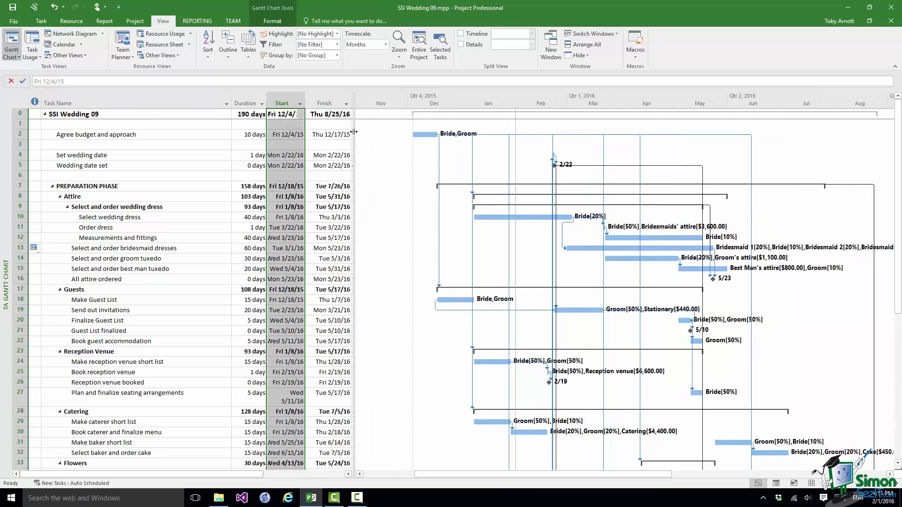
Step: Centre-align the Finish column's dates through its Field Settings
left_click(326, 101)
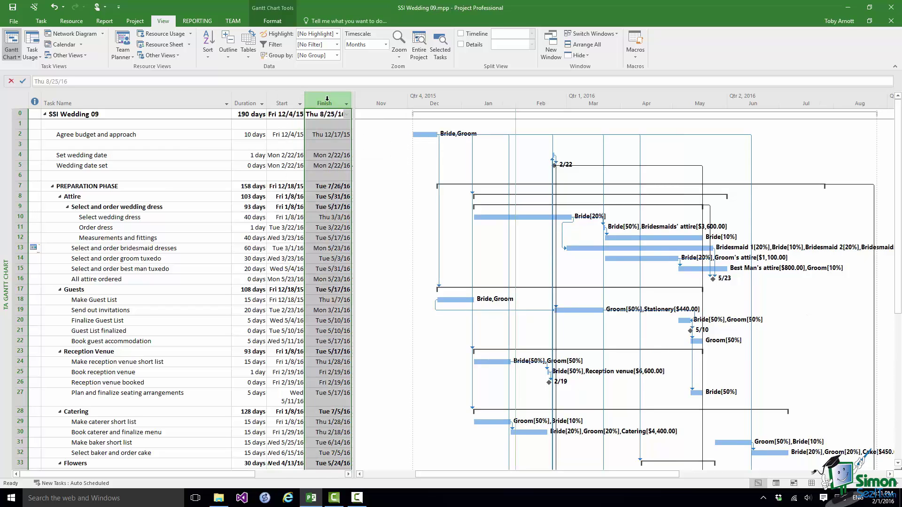
right_click(327, 101)
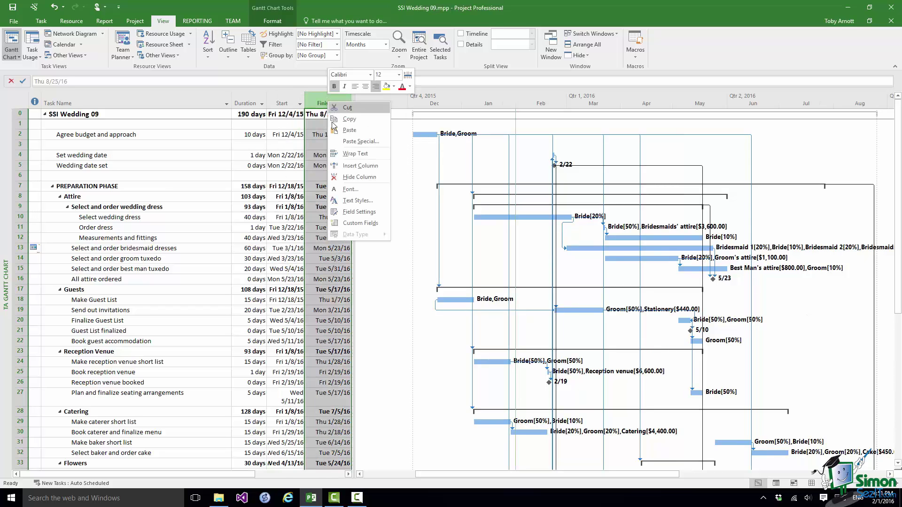
left_click(358, 211)
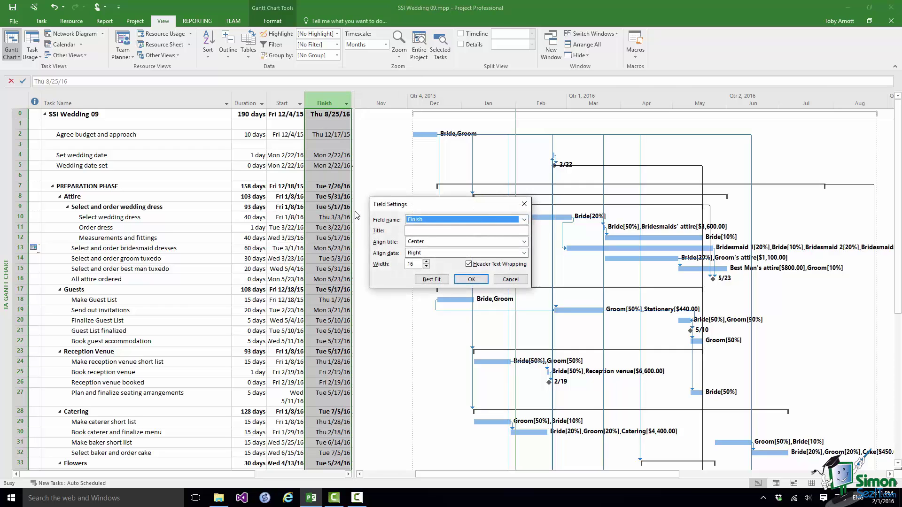
left_click(523, 252)
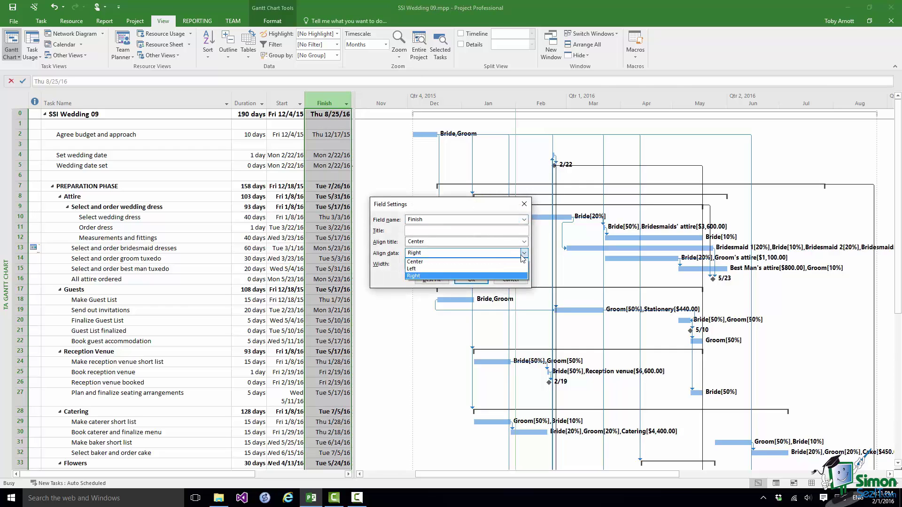
left_click(423, 262)
left_click(472, 280)
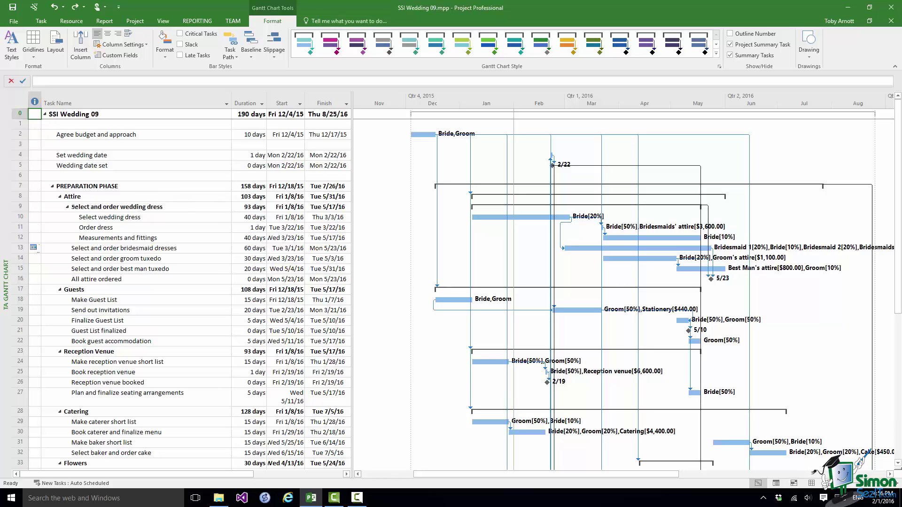
left_click(70, 207)
left_click_drag(70, 207, 321, 278)
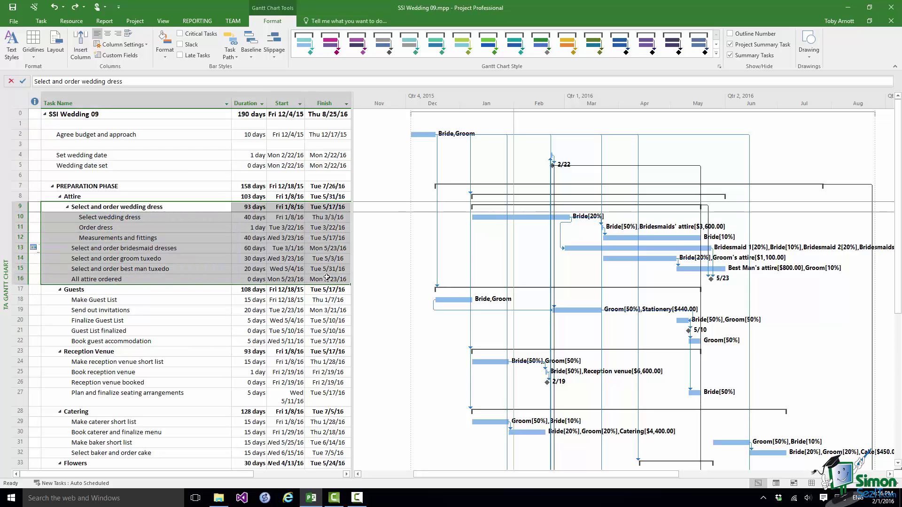
right_click(218, 227)
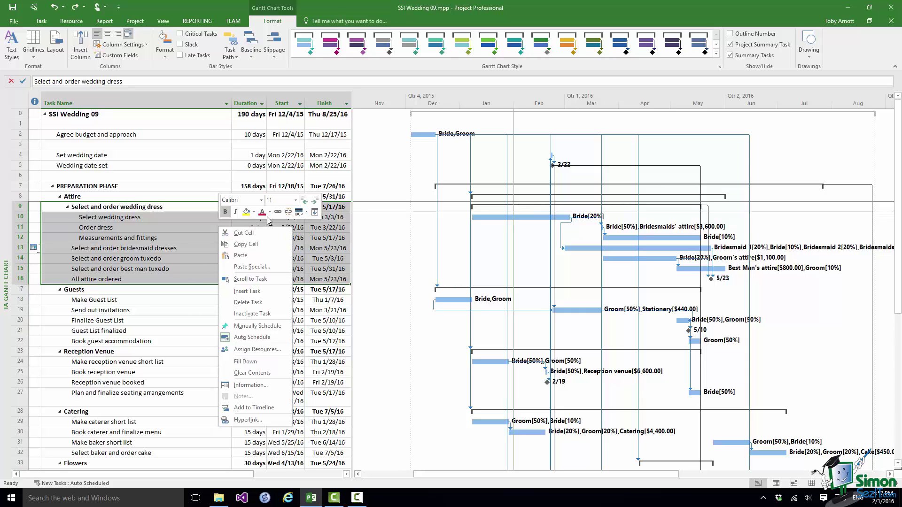
left_click(261, 202)
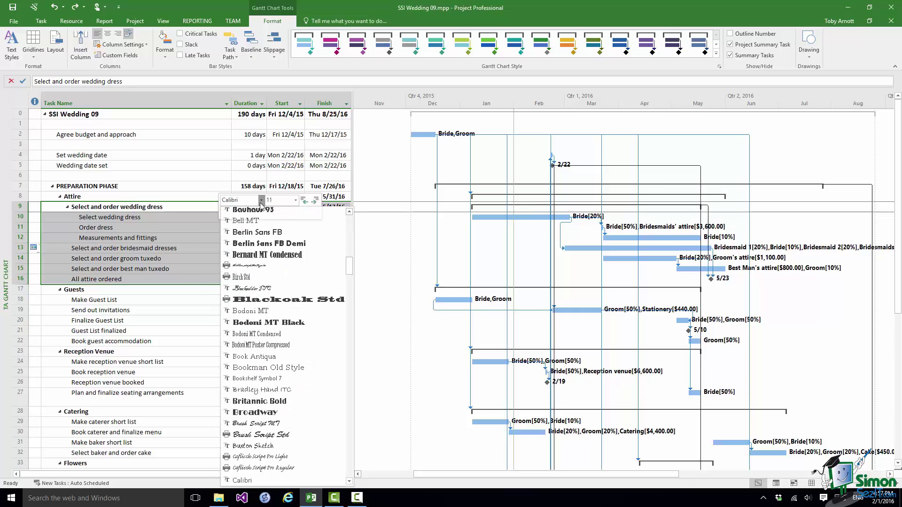
left_click(257, 304)
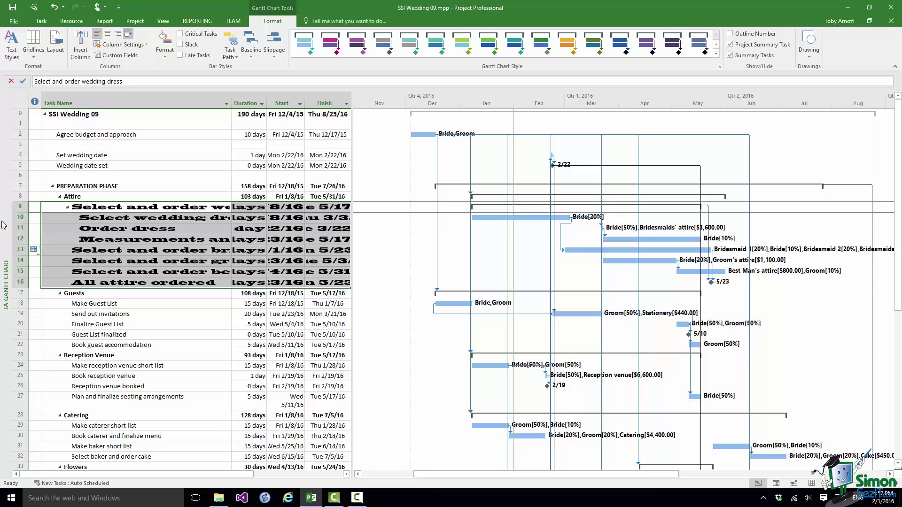
left_click(55, 7)
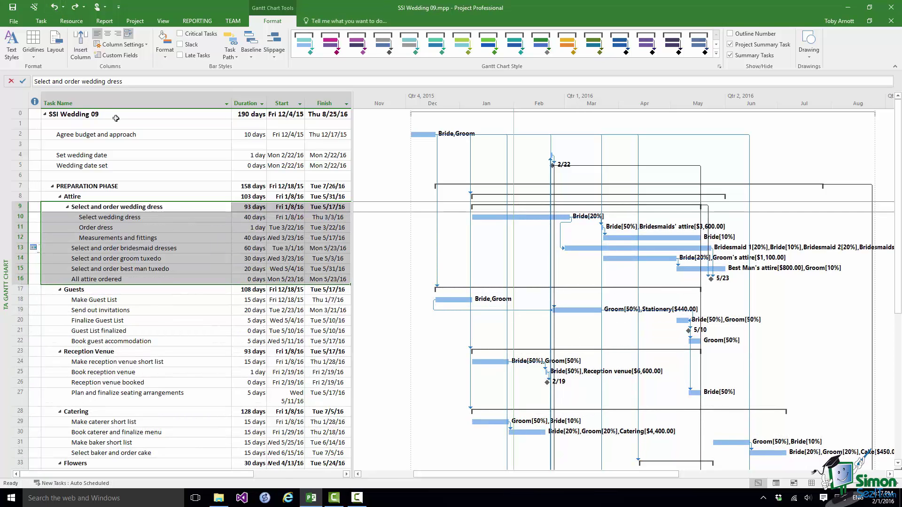
left_click(53, 124)
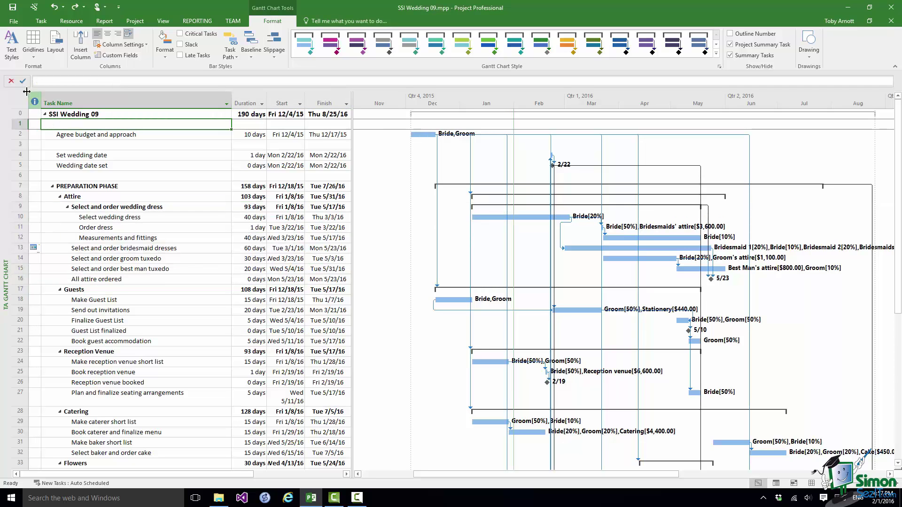
left_click(13, 44)
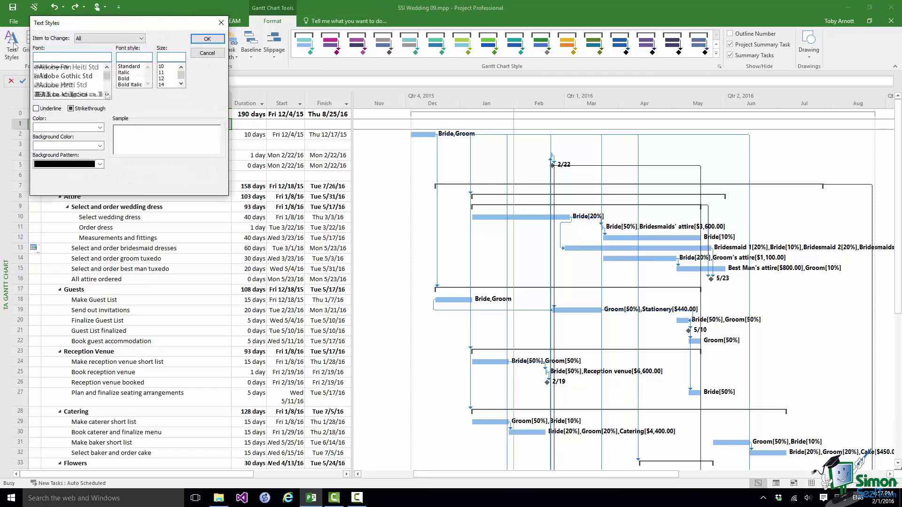
scroll(84, 98, "down", 5)
left_click(84, 94)
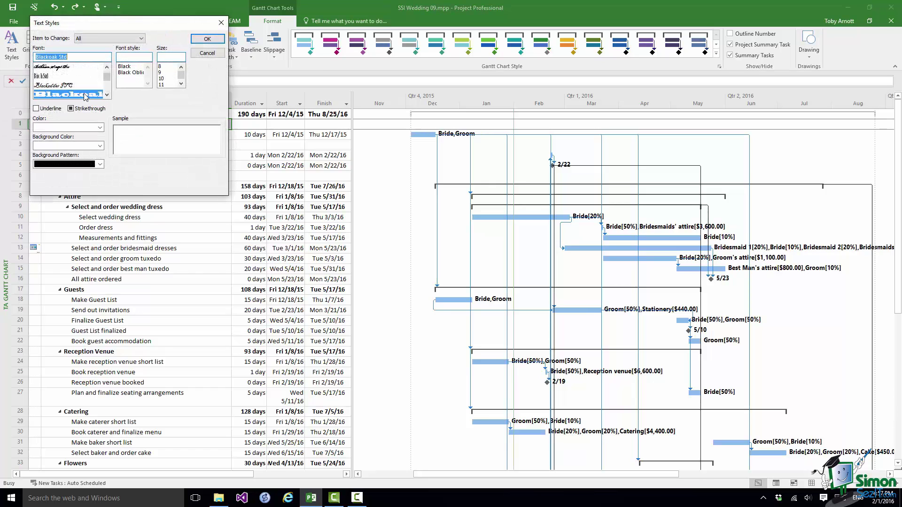
left_click(209, 45)
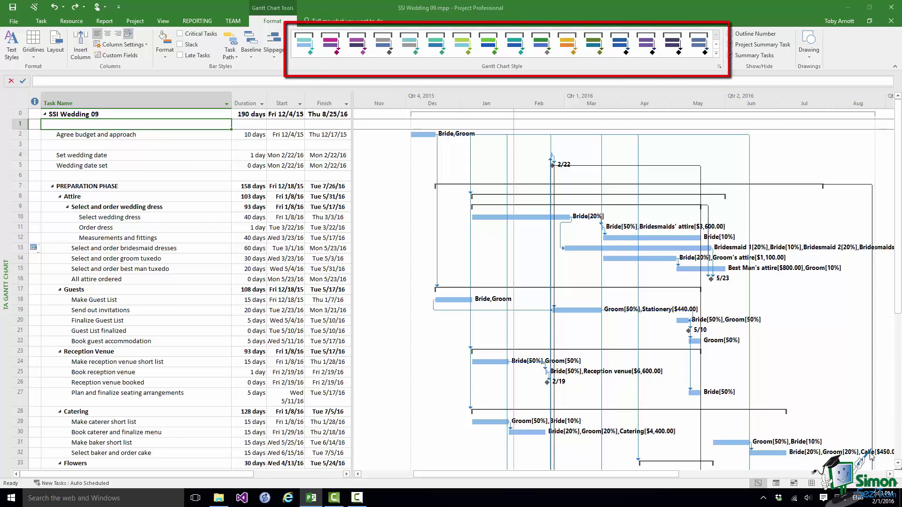
Step: Apply the blue Presentation Style to the bars, after briefly trying a grey one
left_click(716, 52)
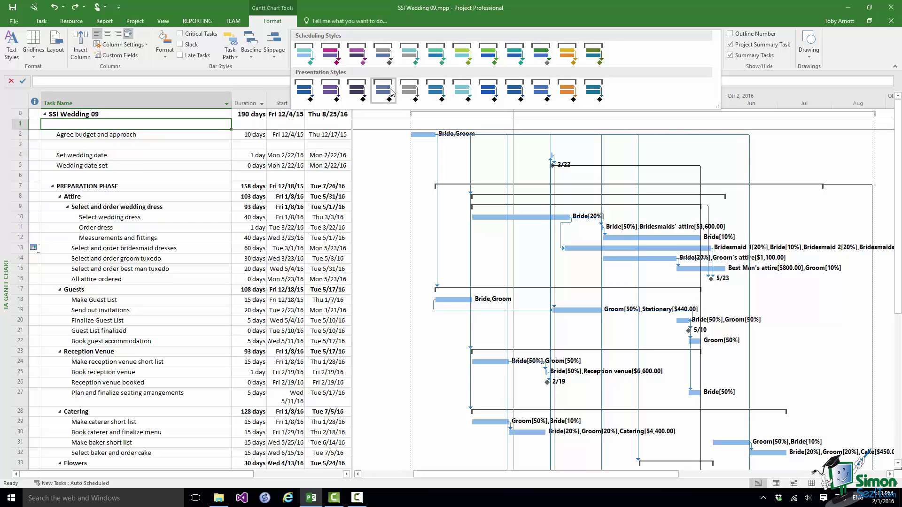
left_click(388, 92)
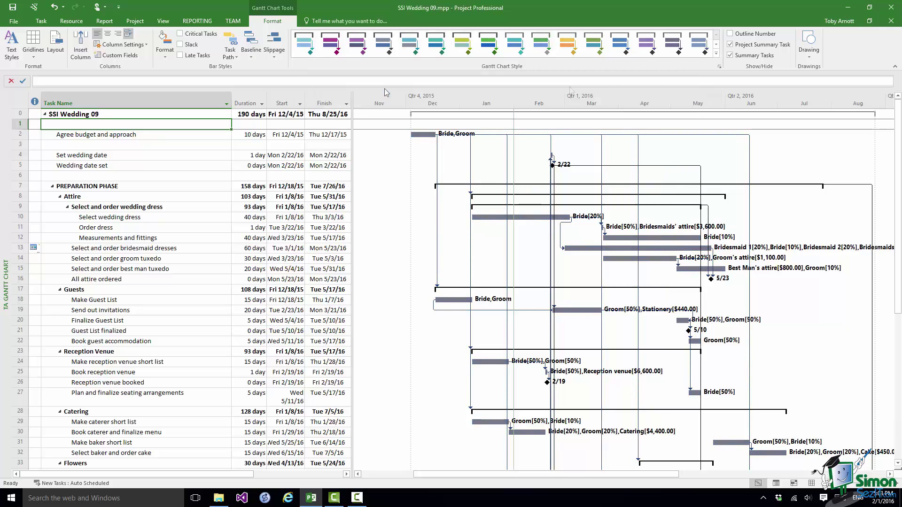
left_click(718, 53)
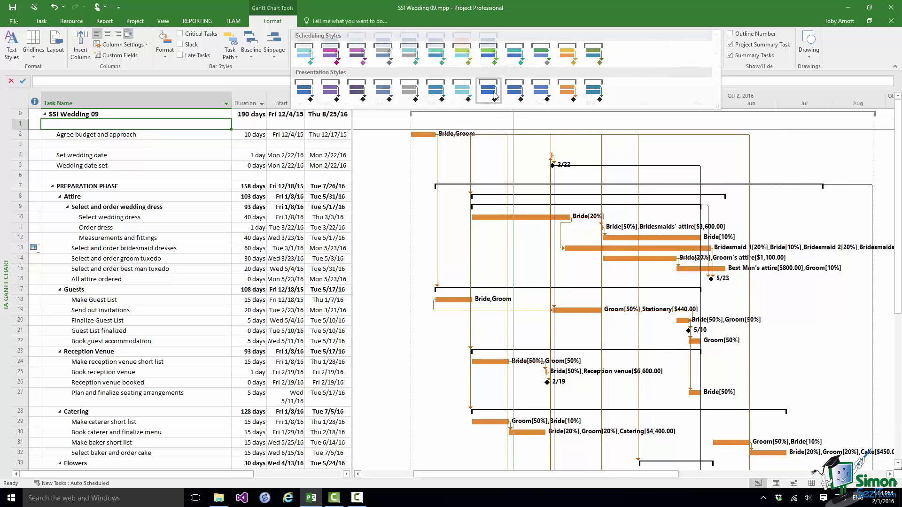
left_click(495, 95)
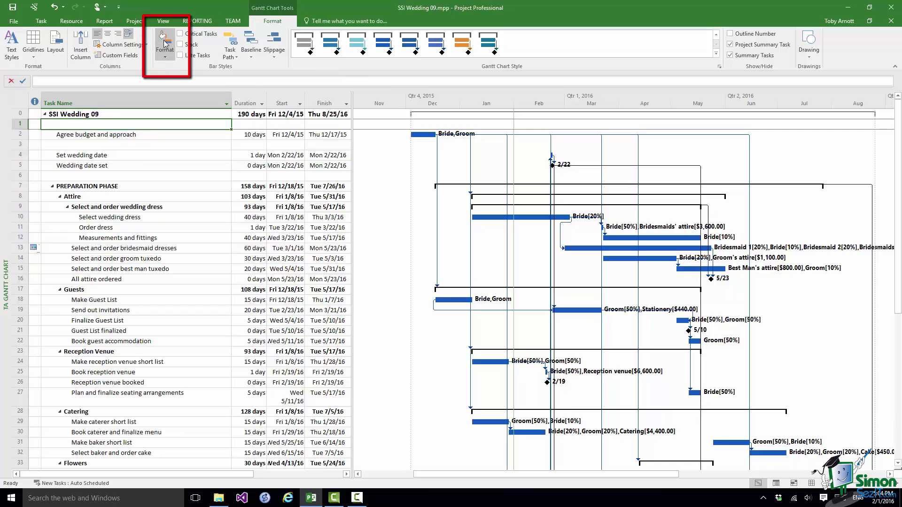
Step: In Bar Styles, give the Task bar style circle shapes at its start and end
left_click(164, 62)
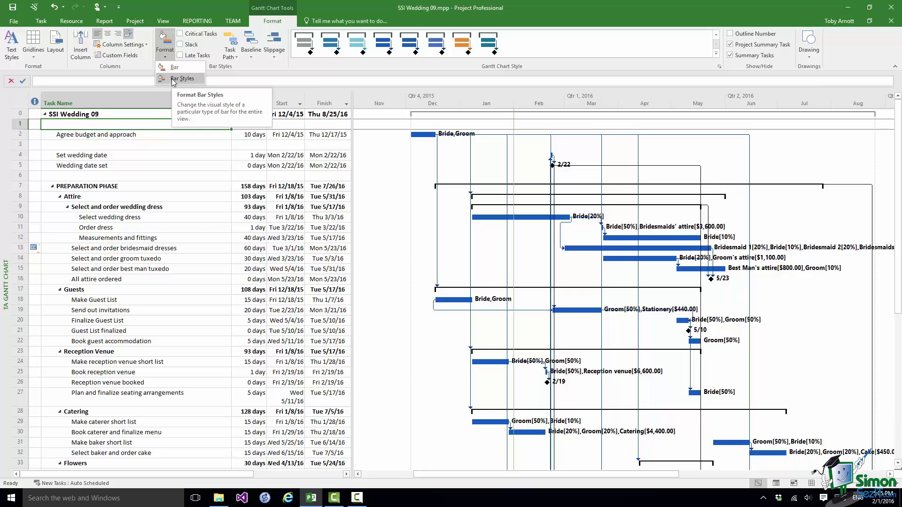
left_click(174, 82)
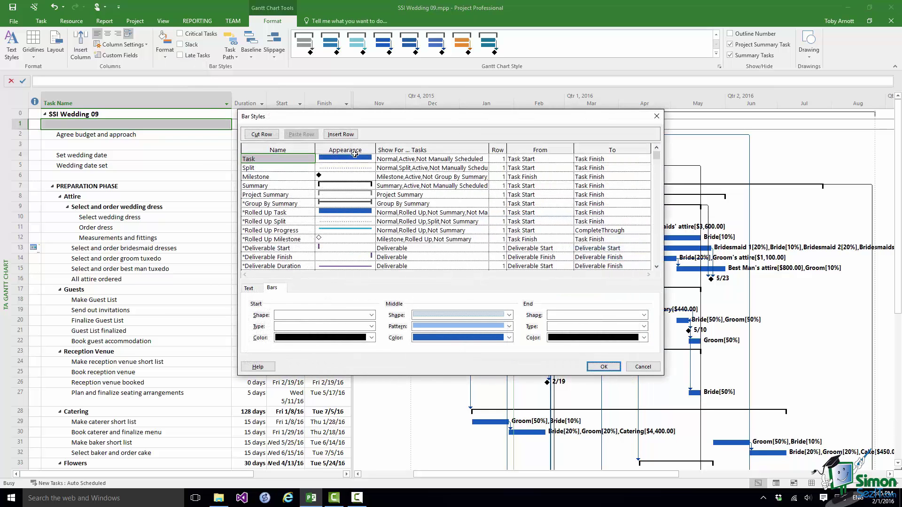
mouse_move(442, 118)
left_mouse_down()
mouse_move(253, 191)
mouse_move(246, 129)
mouse_move(236, 127)
left_mouse_up()
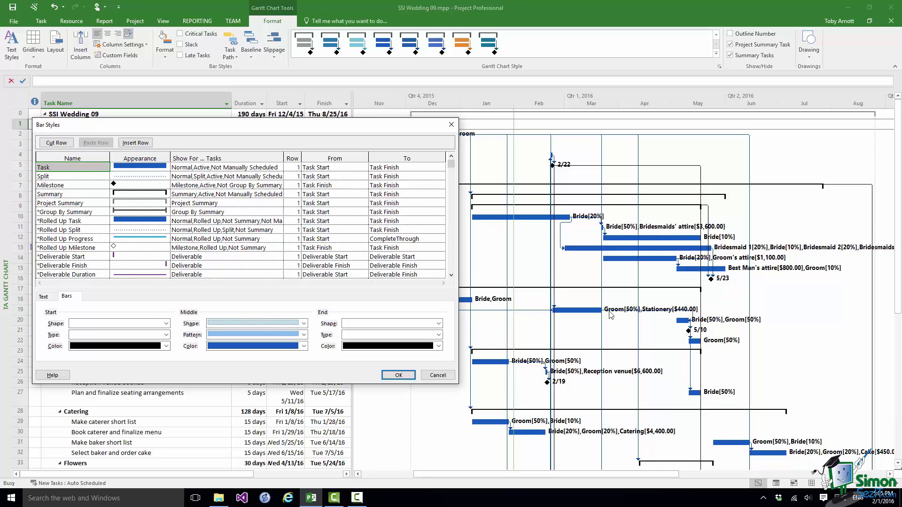
left_click(132, 167)
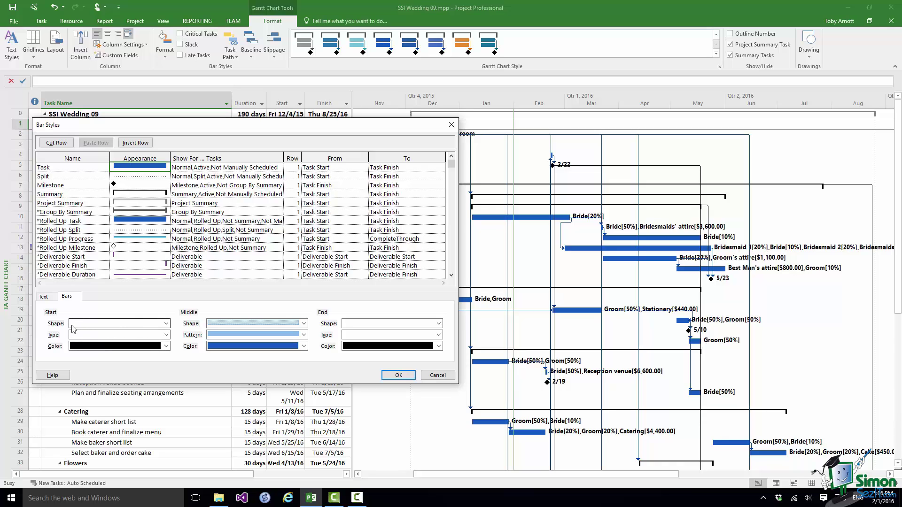
left_click(167, 324)
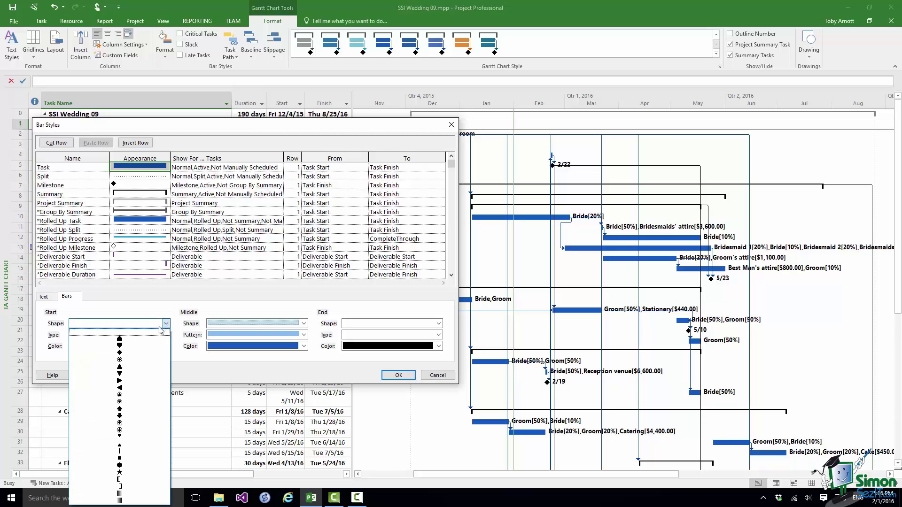
left_click(119, 362)
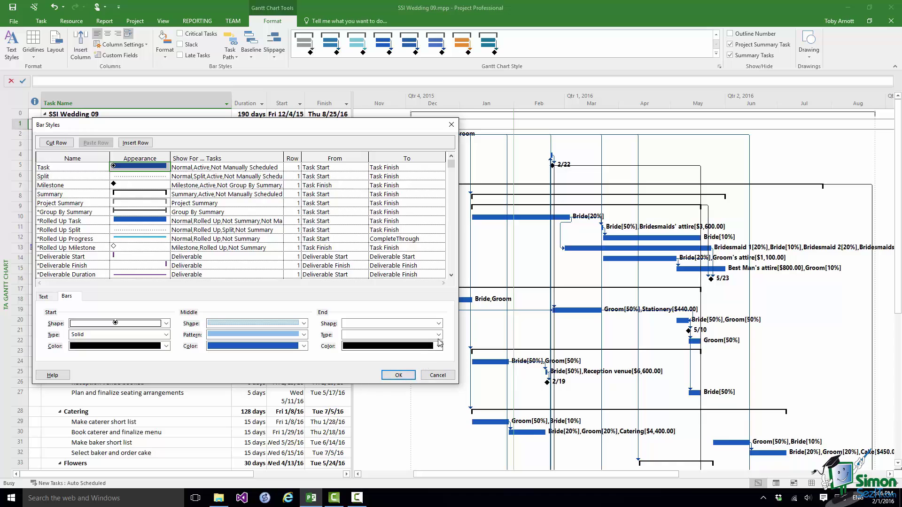
left_click(439, 324)
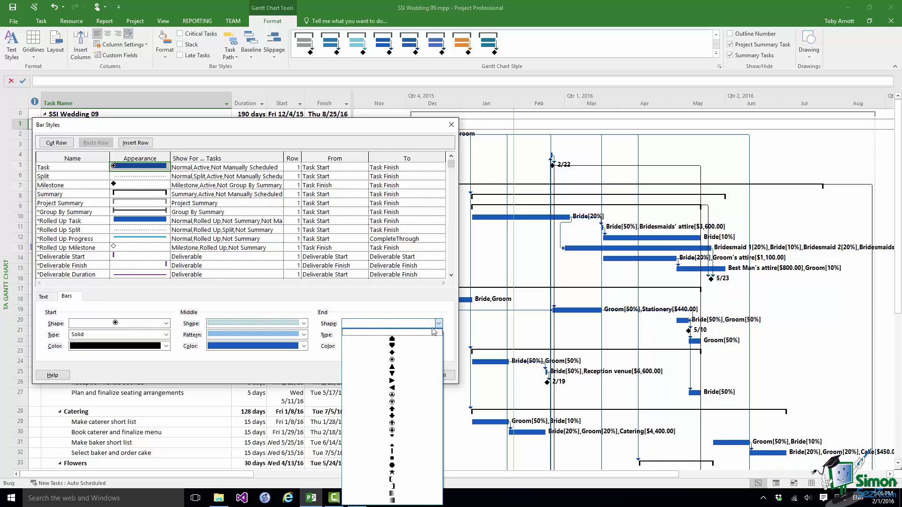
left_click(401, 361)
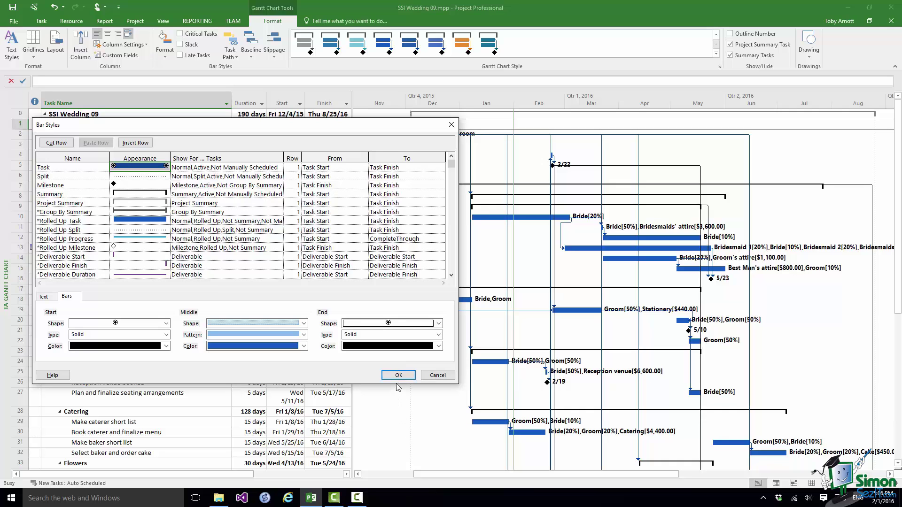
left_click(398, 376)
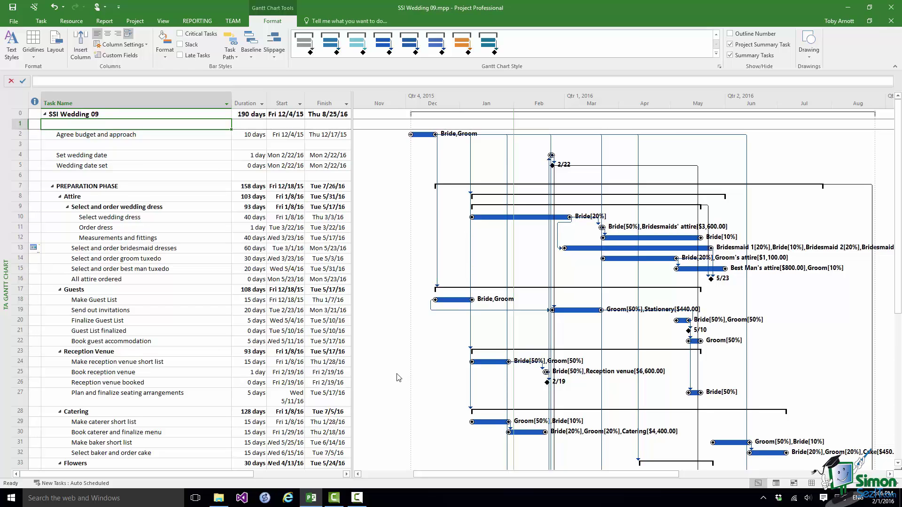
Step: Set the Task bar style's middle pattern to stripes in Bar Styles
left_click(165, 50)
left_click(171, 79)
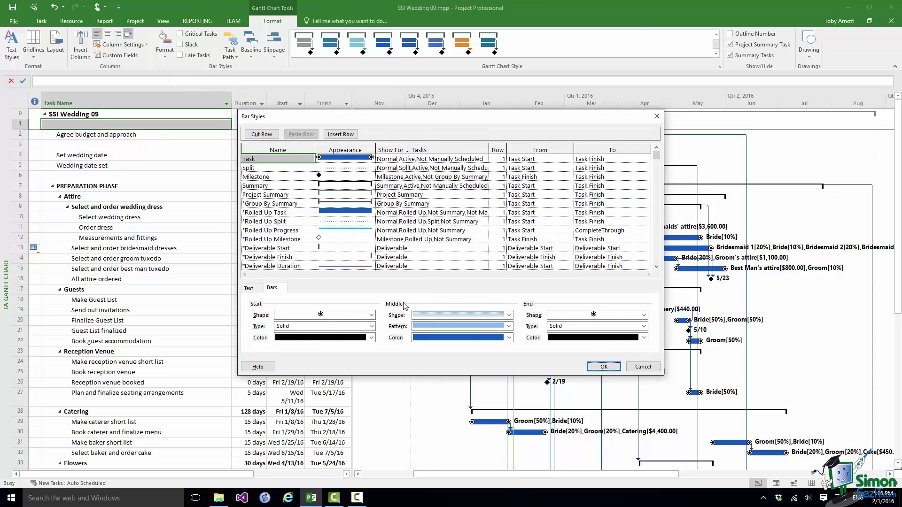
left_click(508, 327)
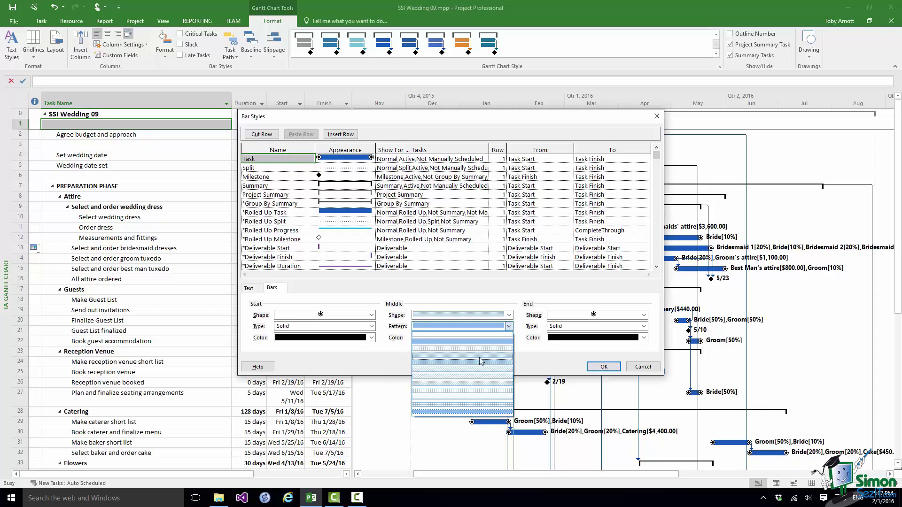
left_click(455, 393)
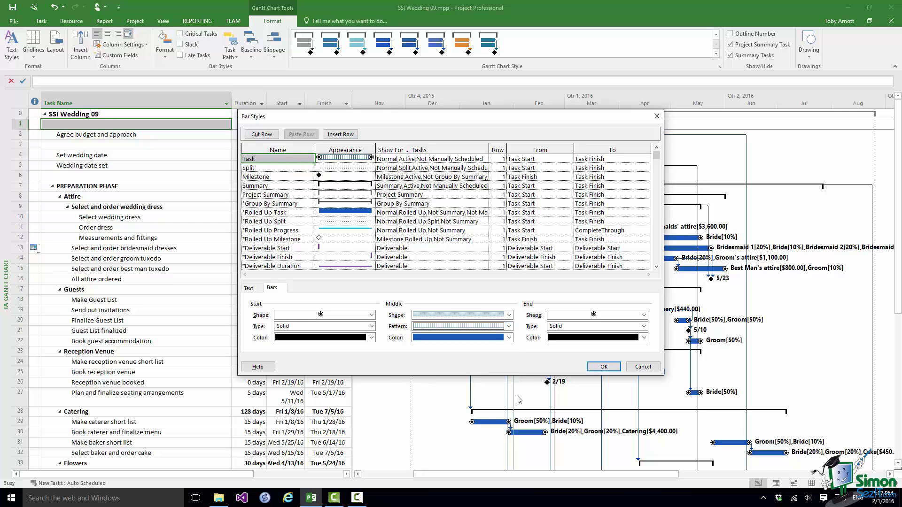
left_click(604, 367)
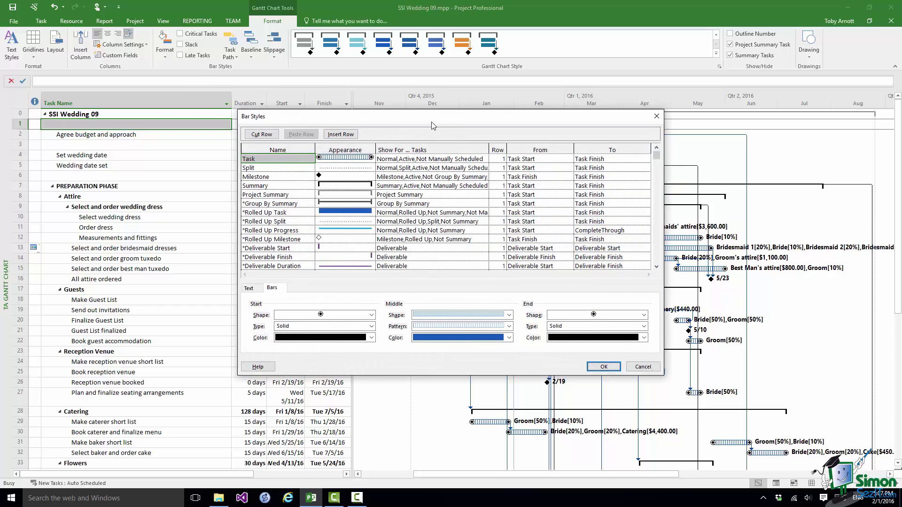
left_click_drag(431, 122, 226, 121)
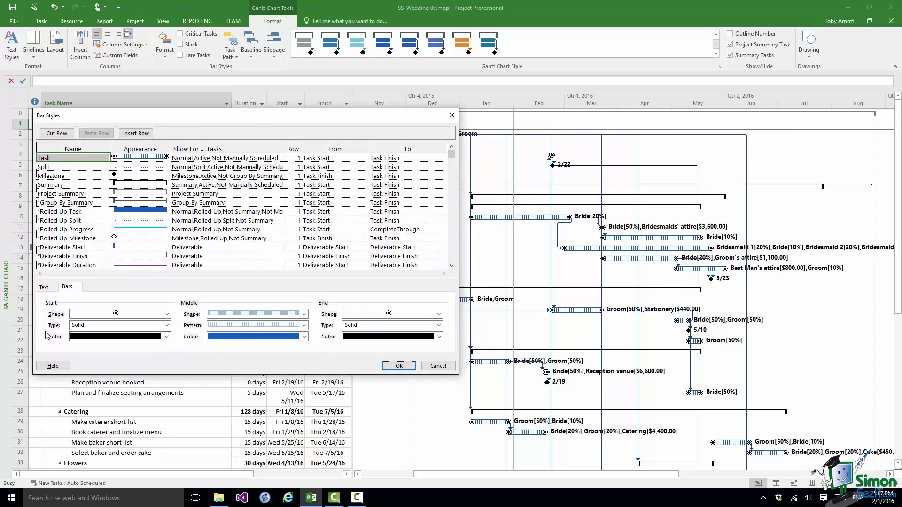
Step: Replace the Resource Names label right of each Gantt bar with the task Cost field
left_click(45, 288)
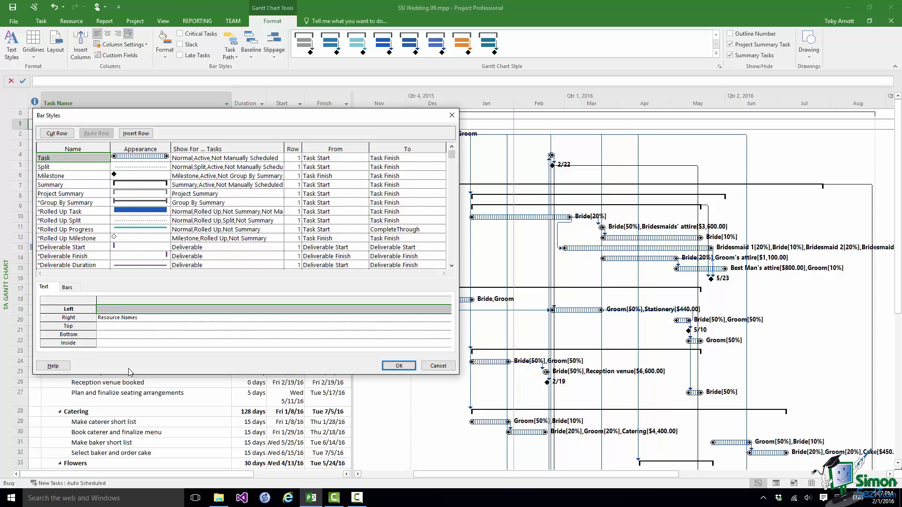
left_click(118, 317)
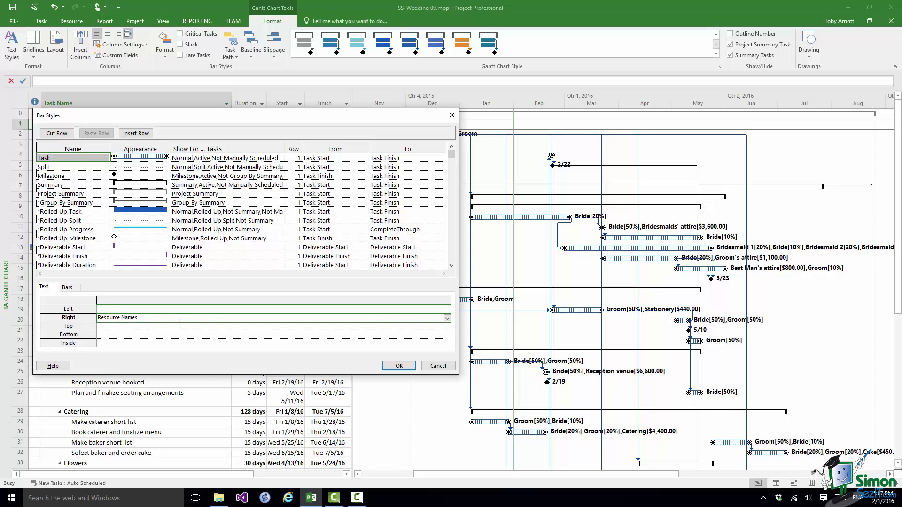
left_click(447, 318)
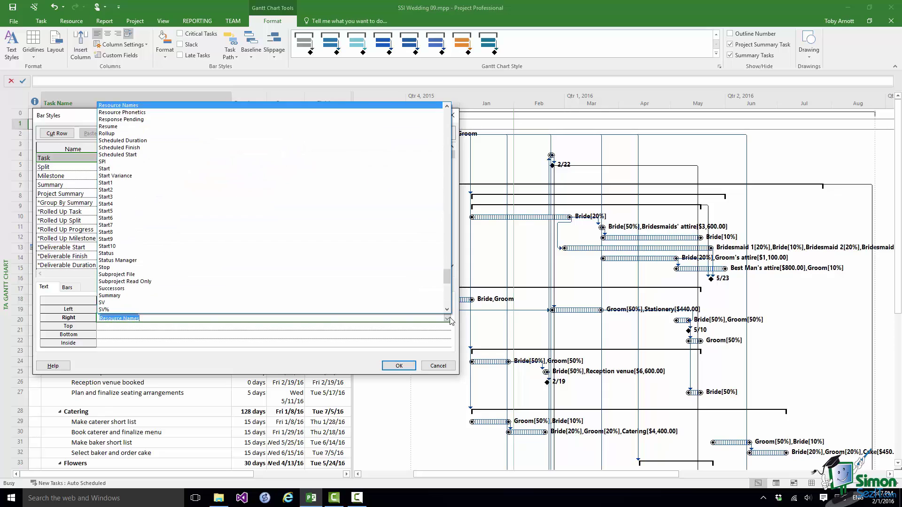
scroll(204, 225, "up", 15)
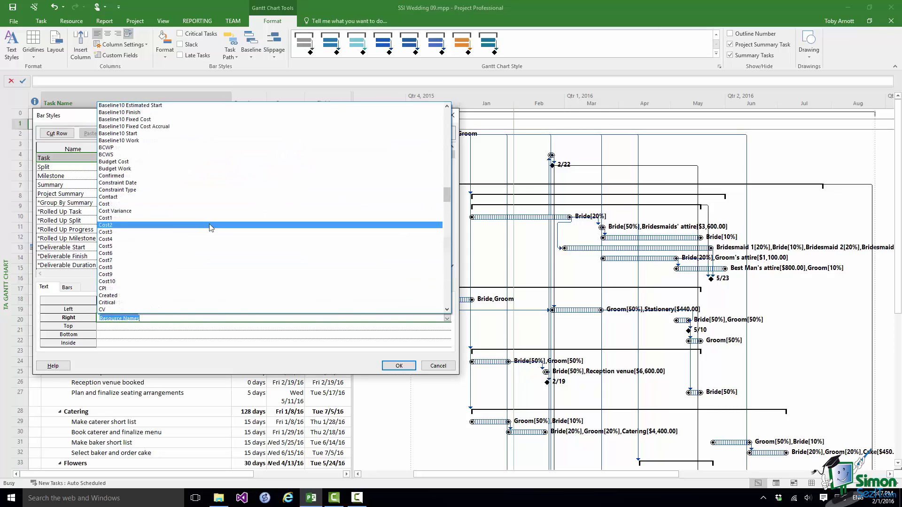
left_click(109, 205)
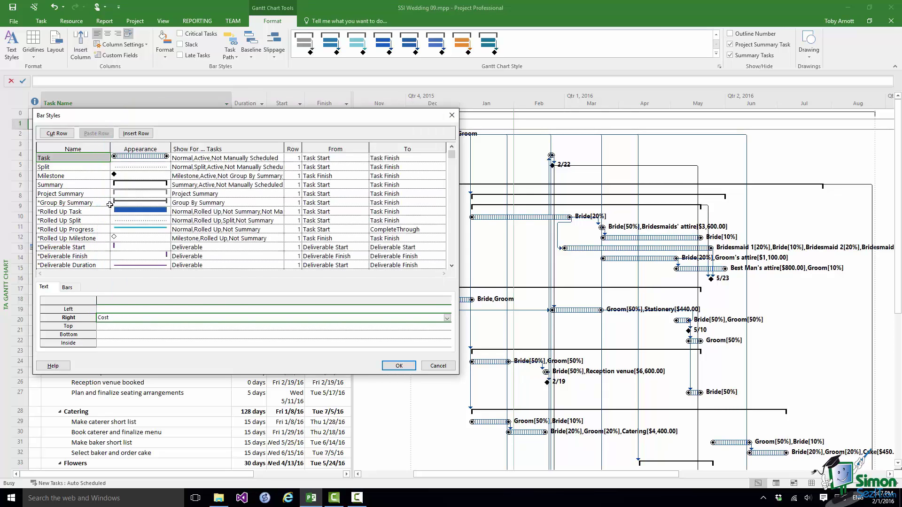
left_click(399, 366)
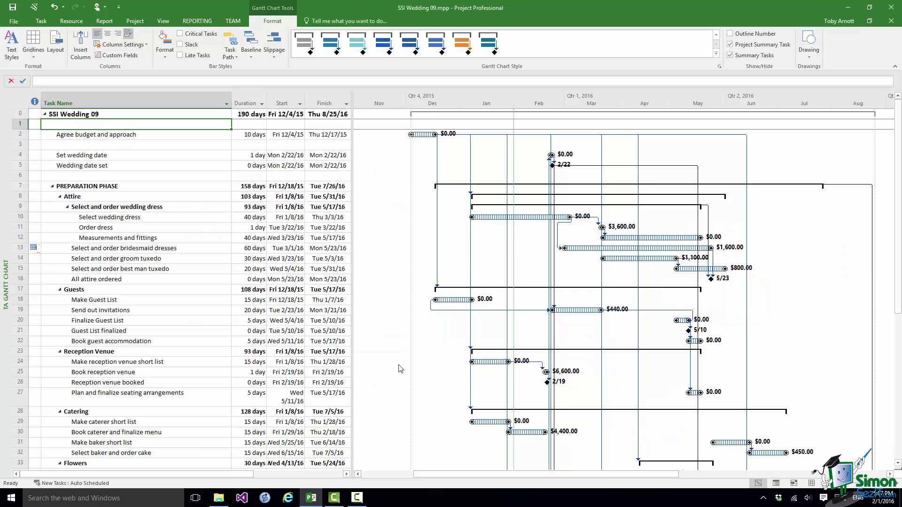